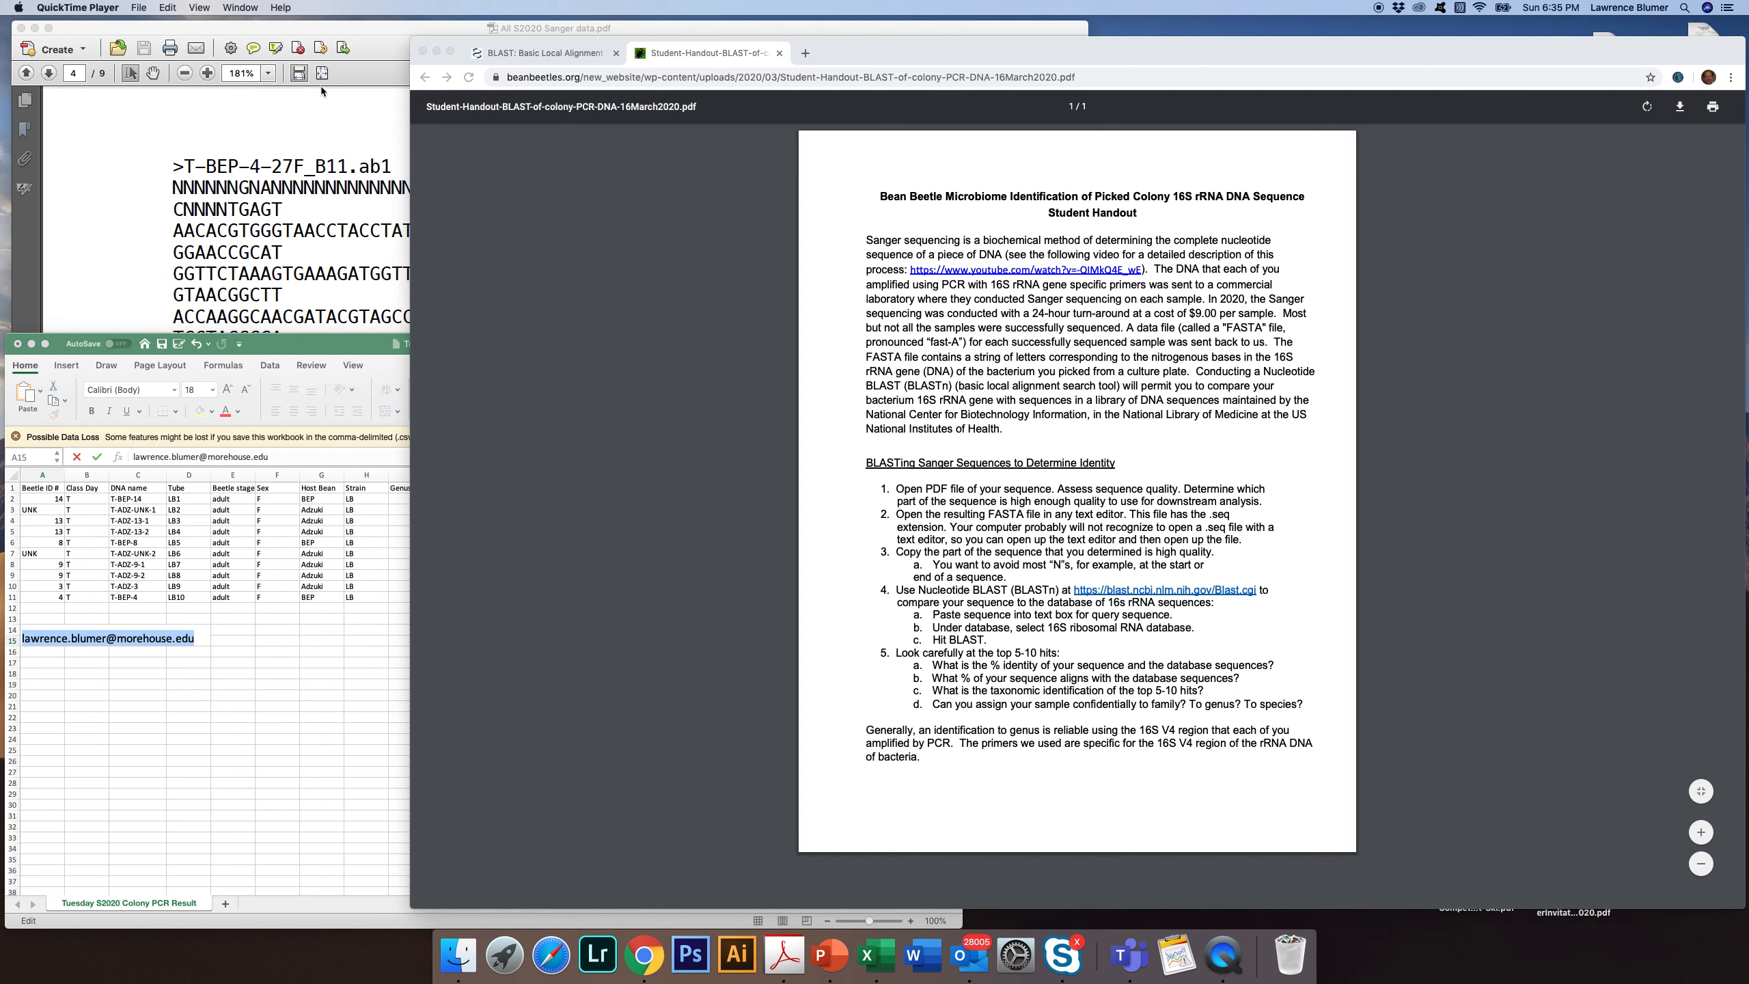
Switch to the Sanger data PDF in Acrobat and copy the complete T-BEP-4-27F_B11.ab1 sequence, including its header line
{"action": "left_click", "coordinate": [297, 134]}
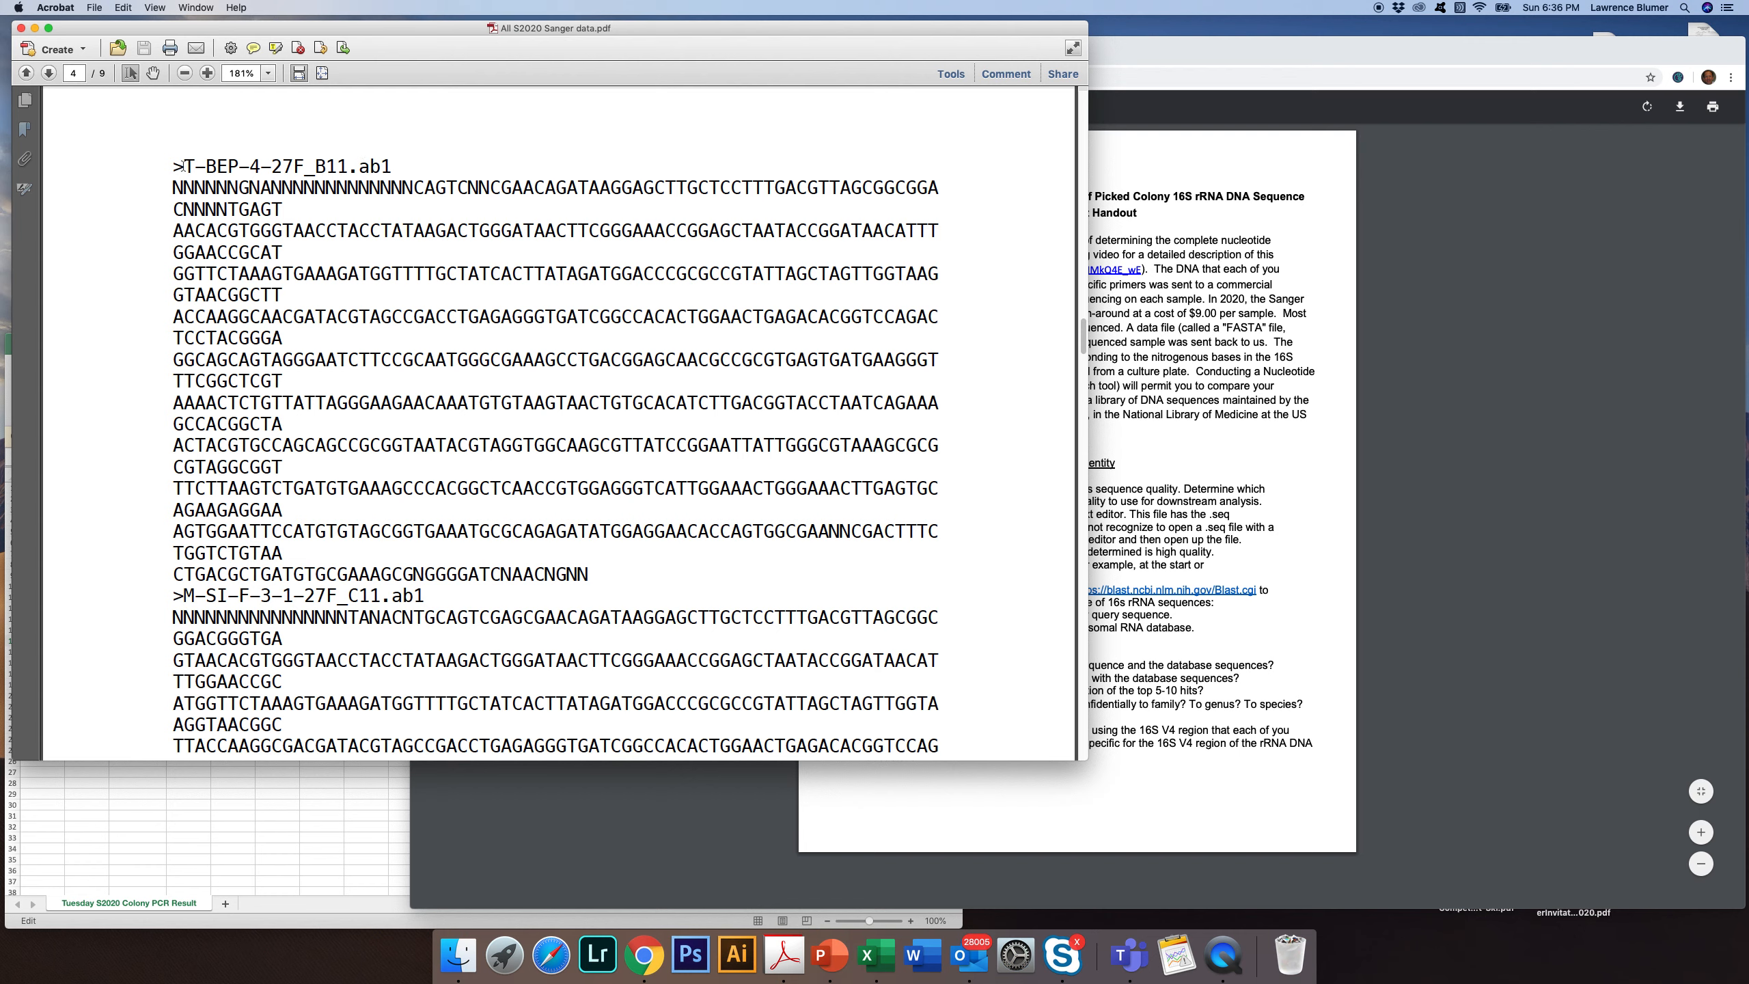
{"action": "left_click", "coordinate": [174, 167]}
{"action": "left_click_drag", "start_coordinate": [174, 167], "coordinate": [585, 574]}
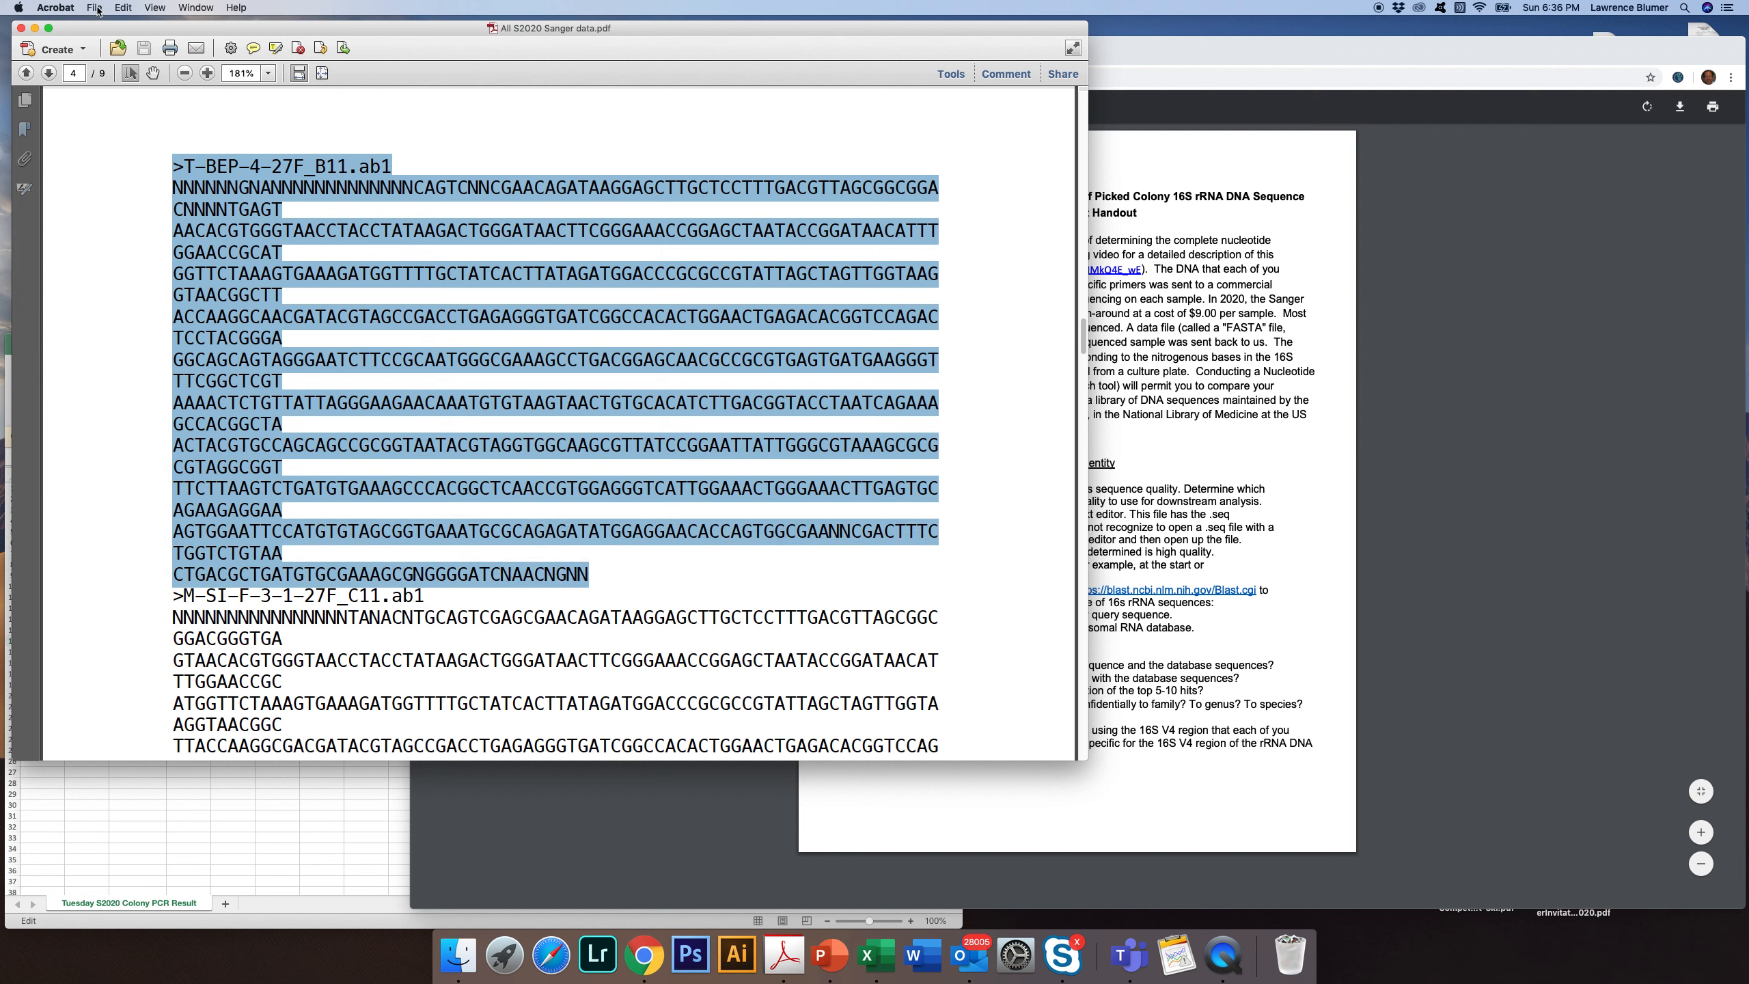
{"action": "left_click", "coordinate": [121, 8]}
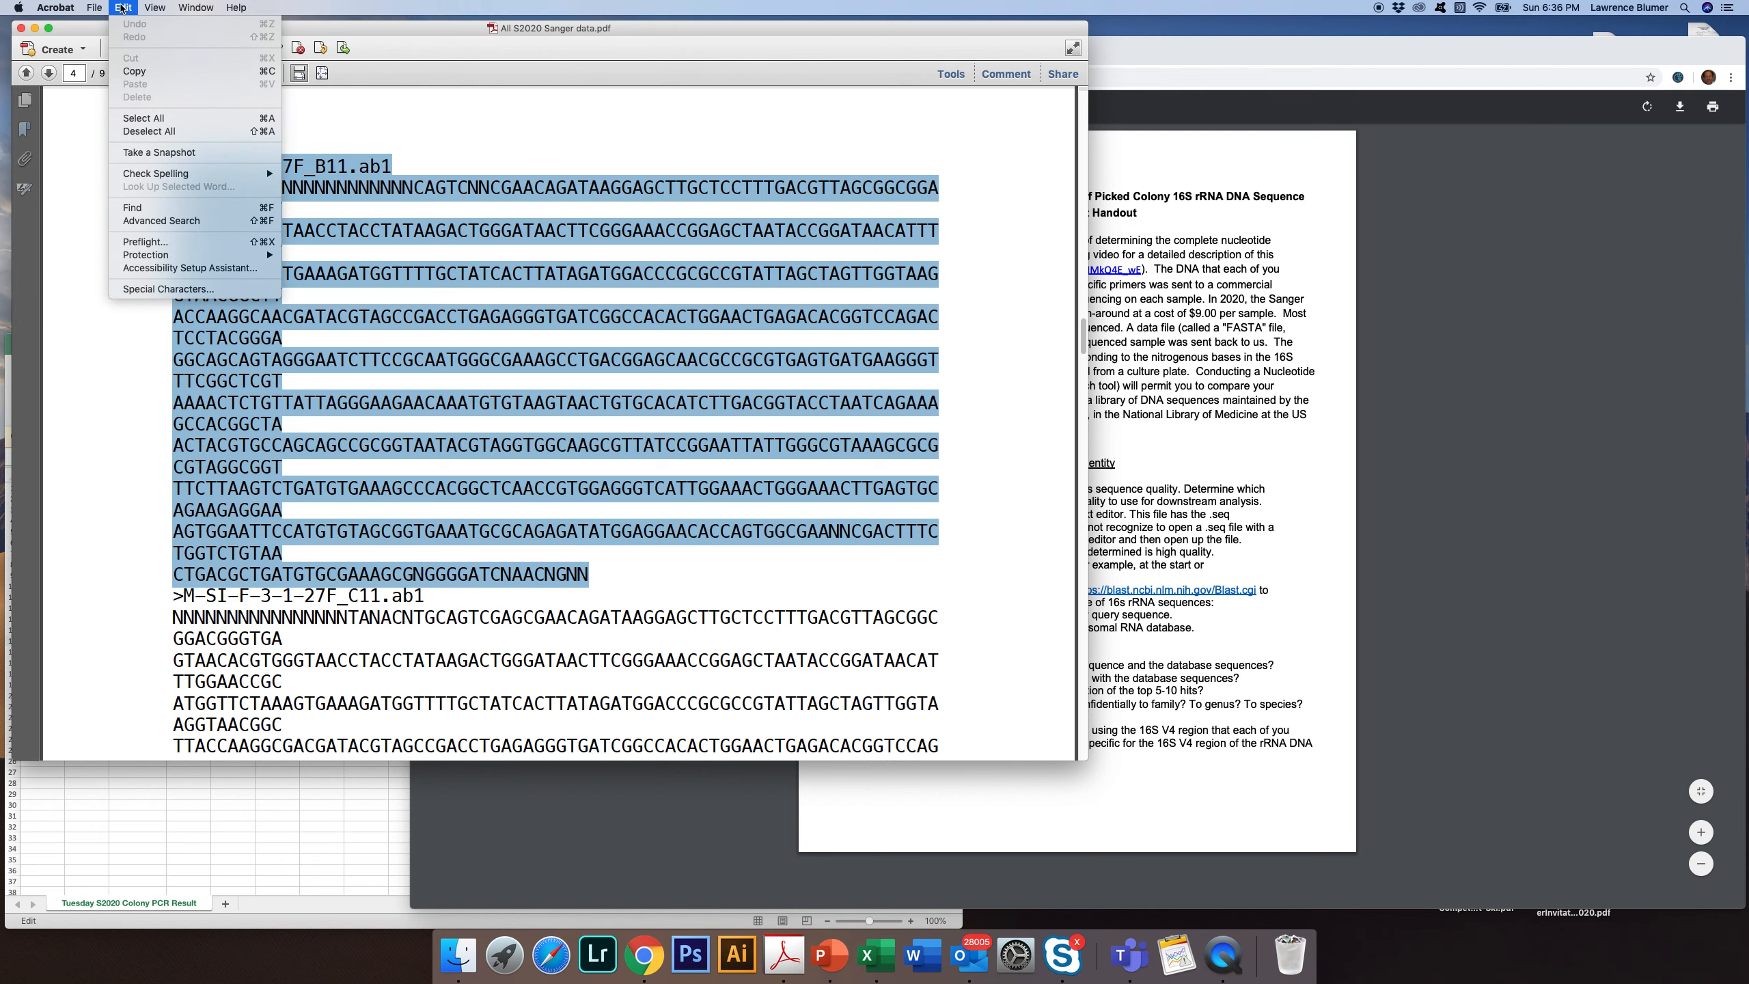
{"action": "left_click", "coordinate": [136, 72]}
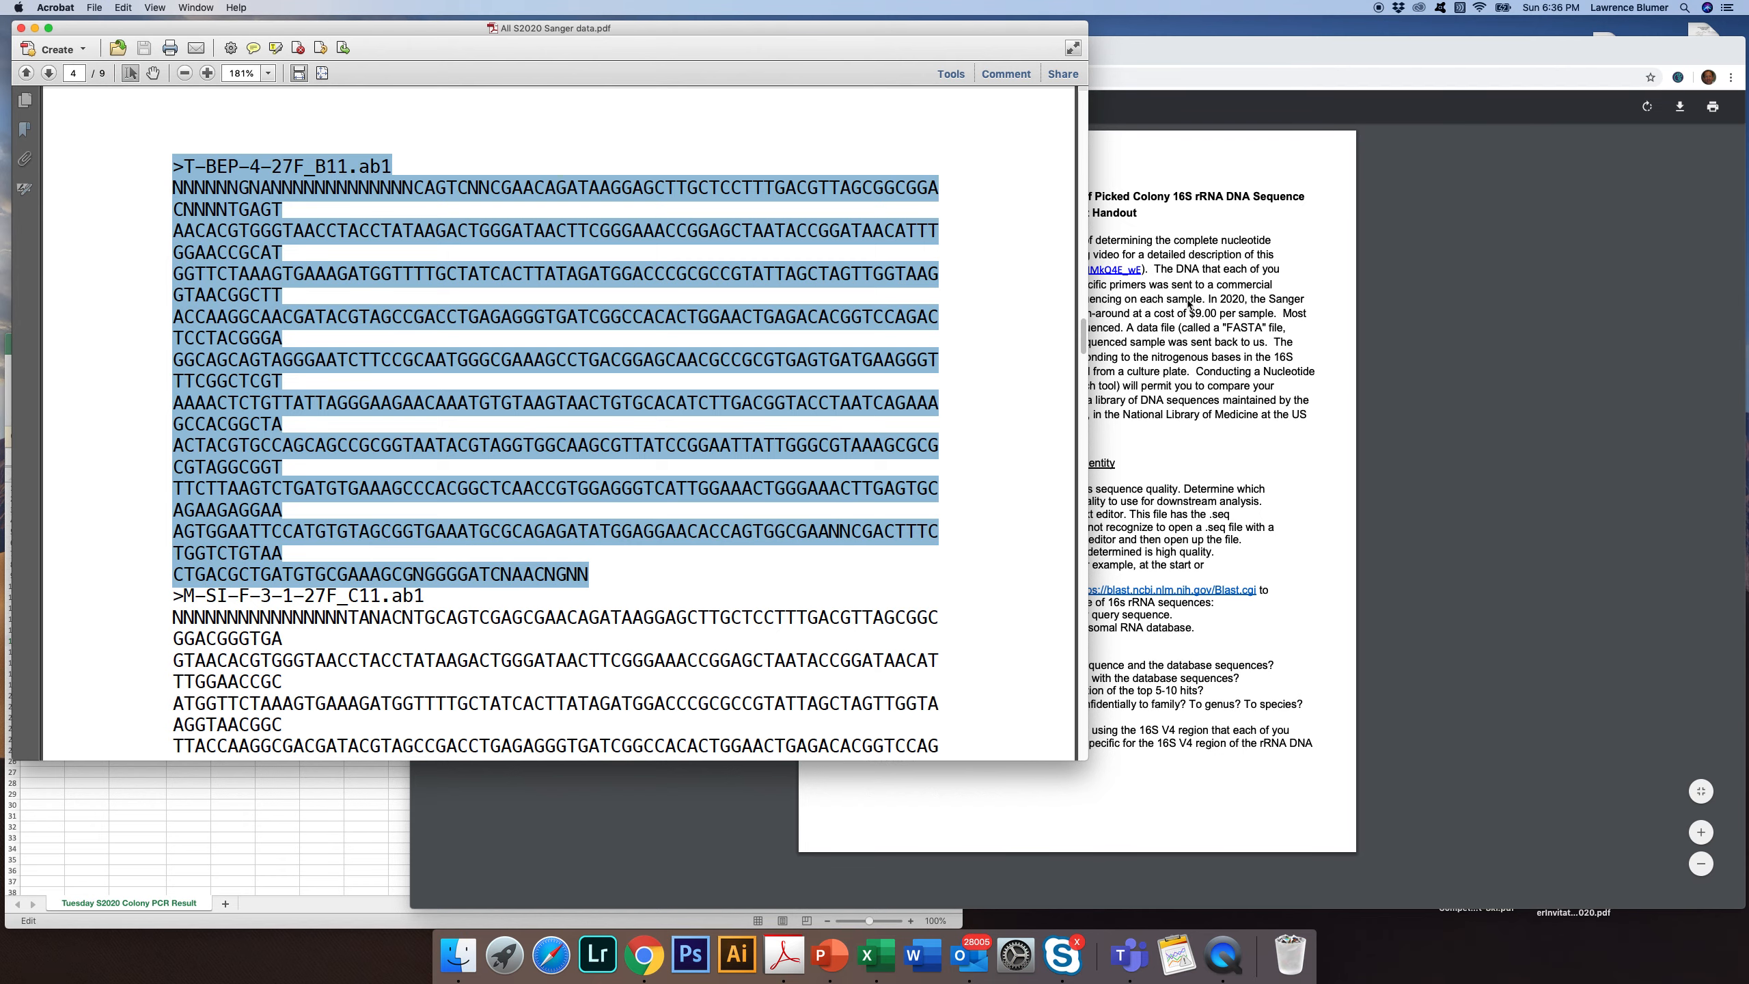
Switch to Chrome, open Nucleotide BLAST from the BLAST home page, and paste the copied sequence as the query
{"action": "left_click", "coordinate": [1223, 150]}
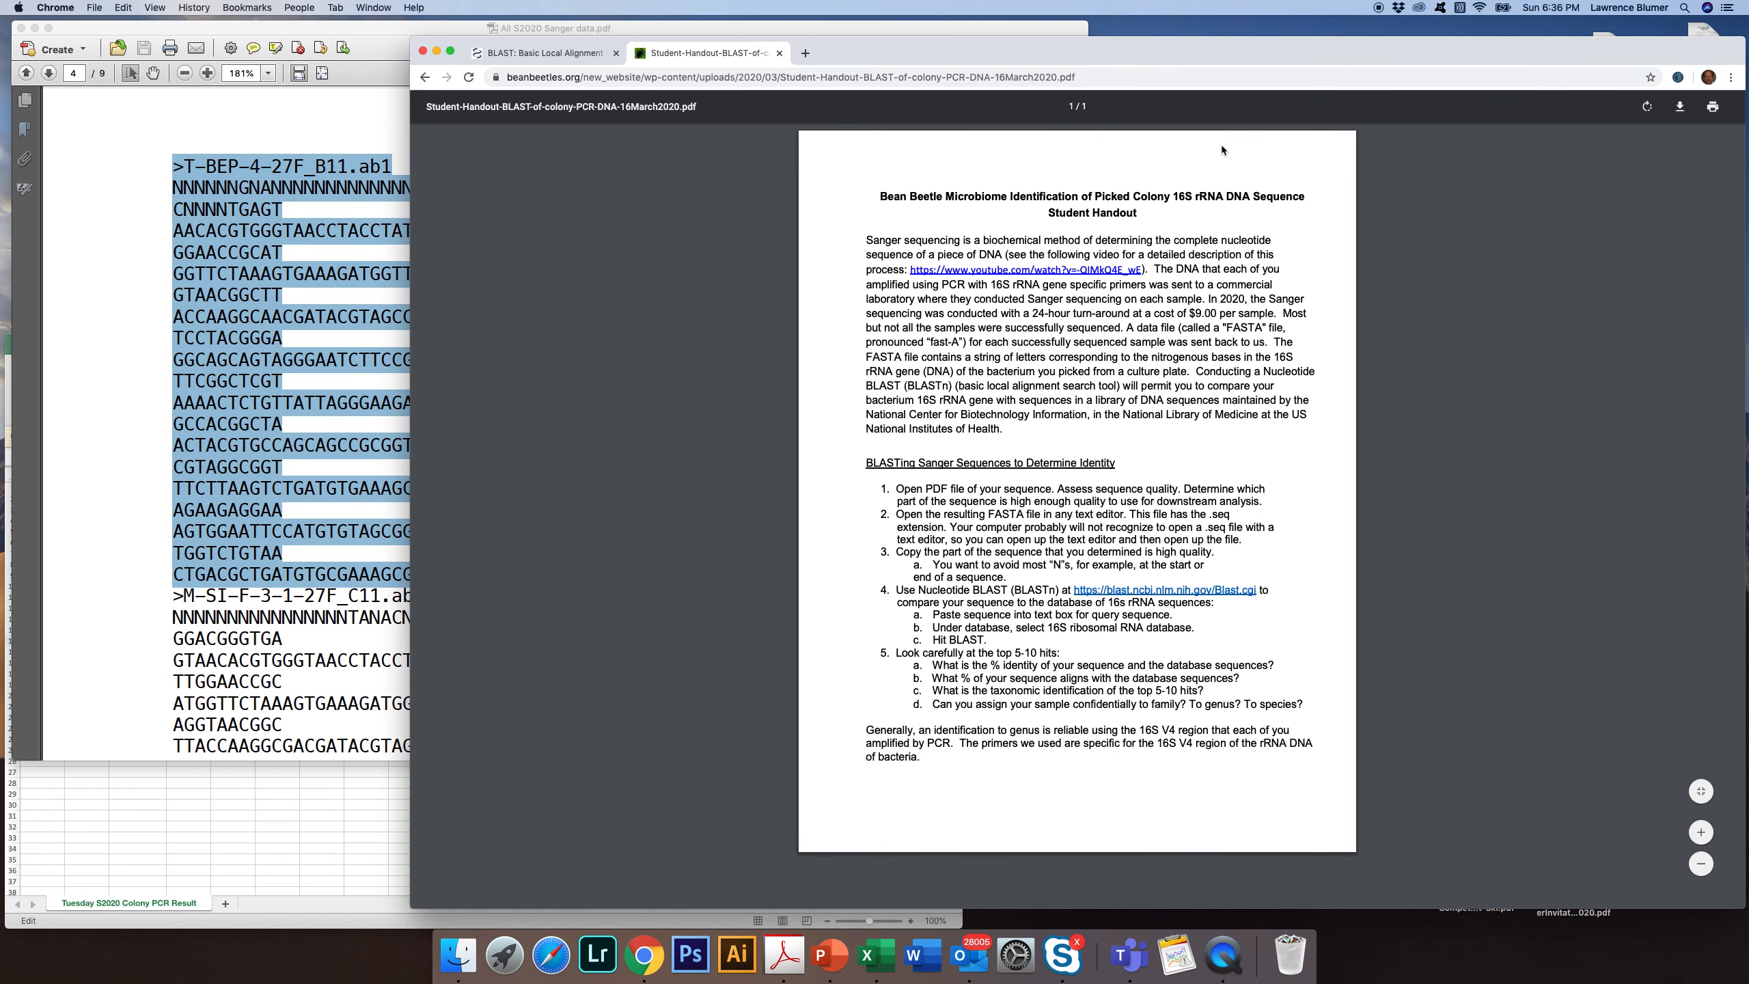
{"action": "left_click", "coordinate": [547, 54]}
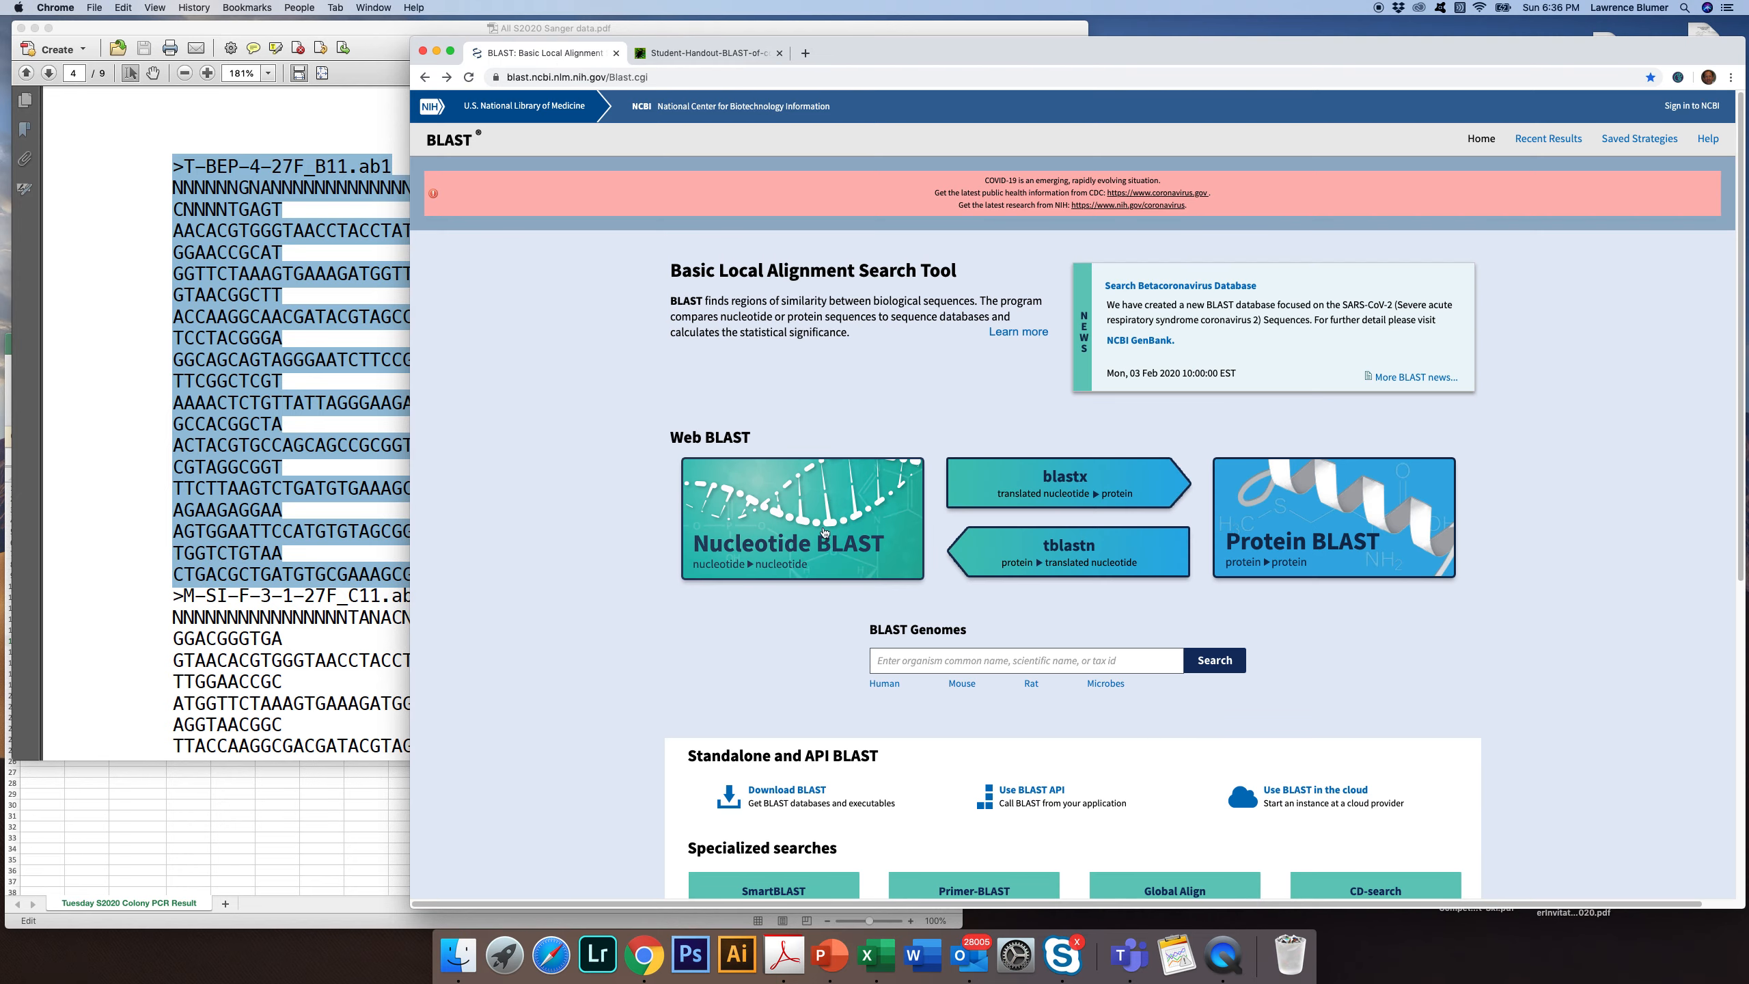
{"action": "left_click", "coordinate": [790, 516]}
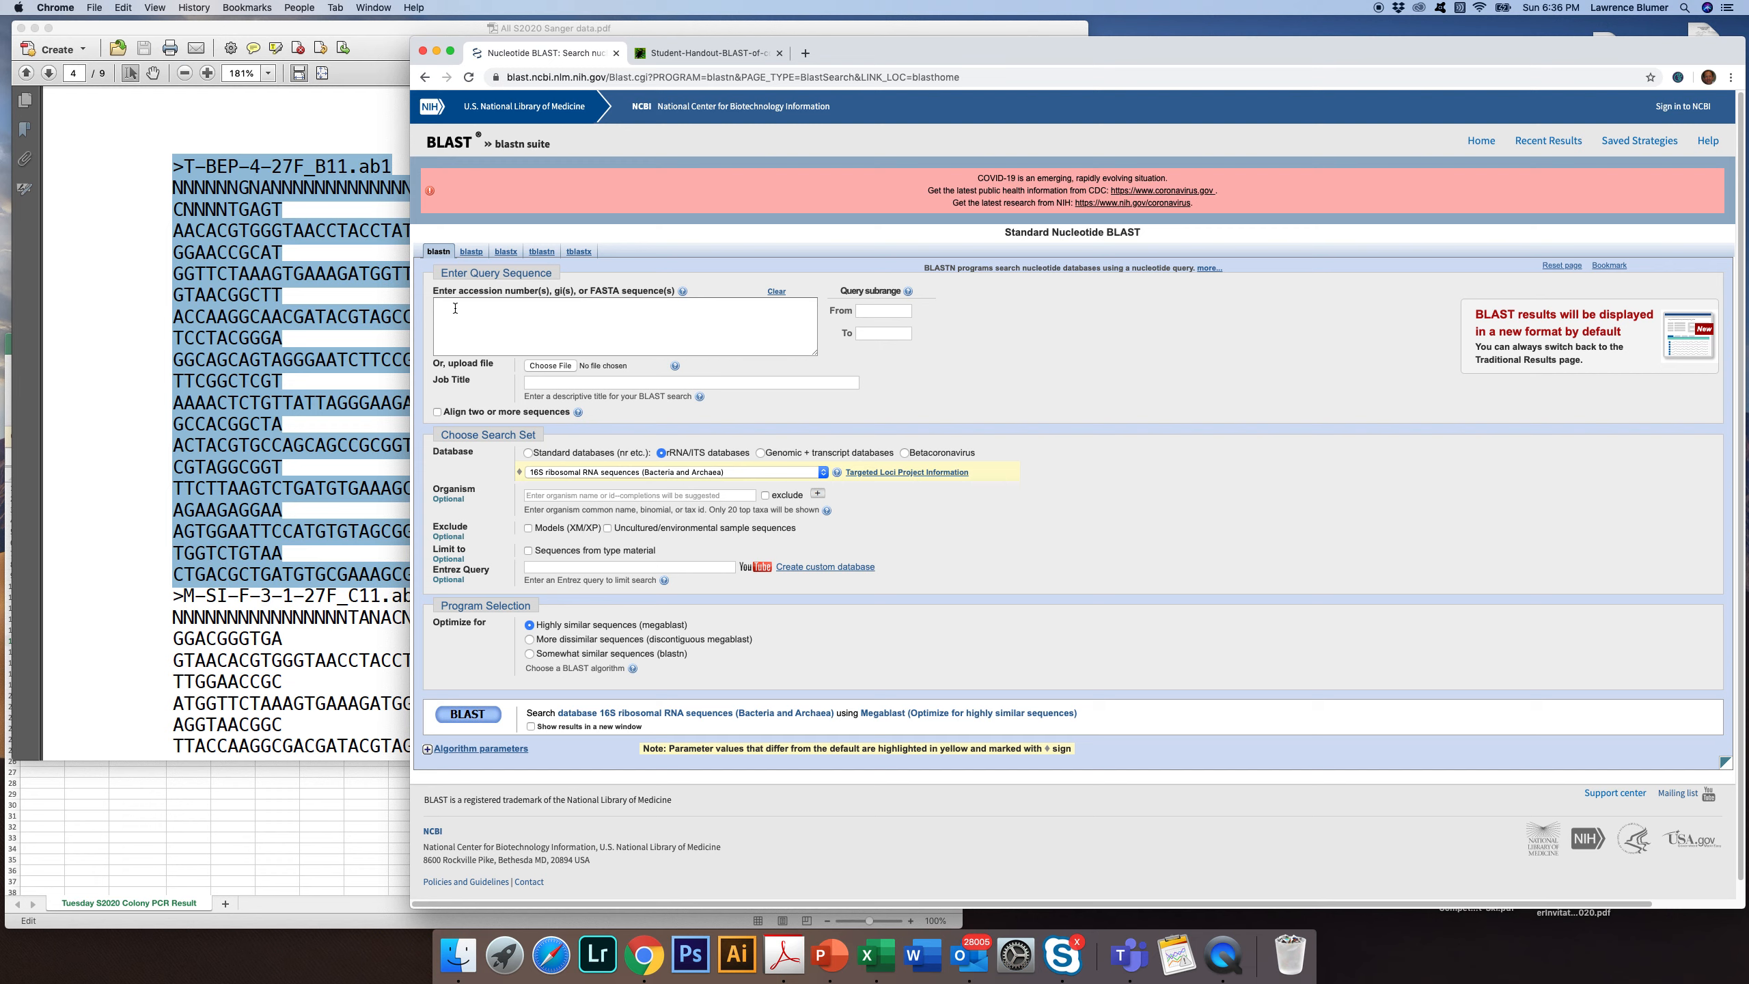
{"action": "left_click", "coordinate": [455, 308]}
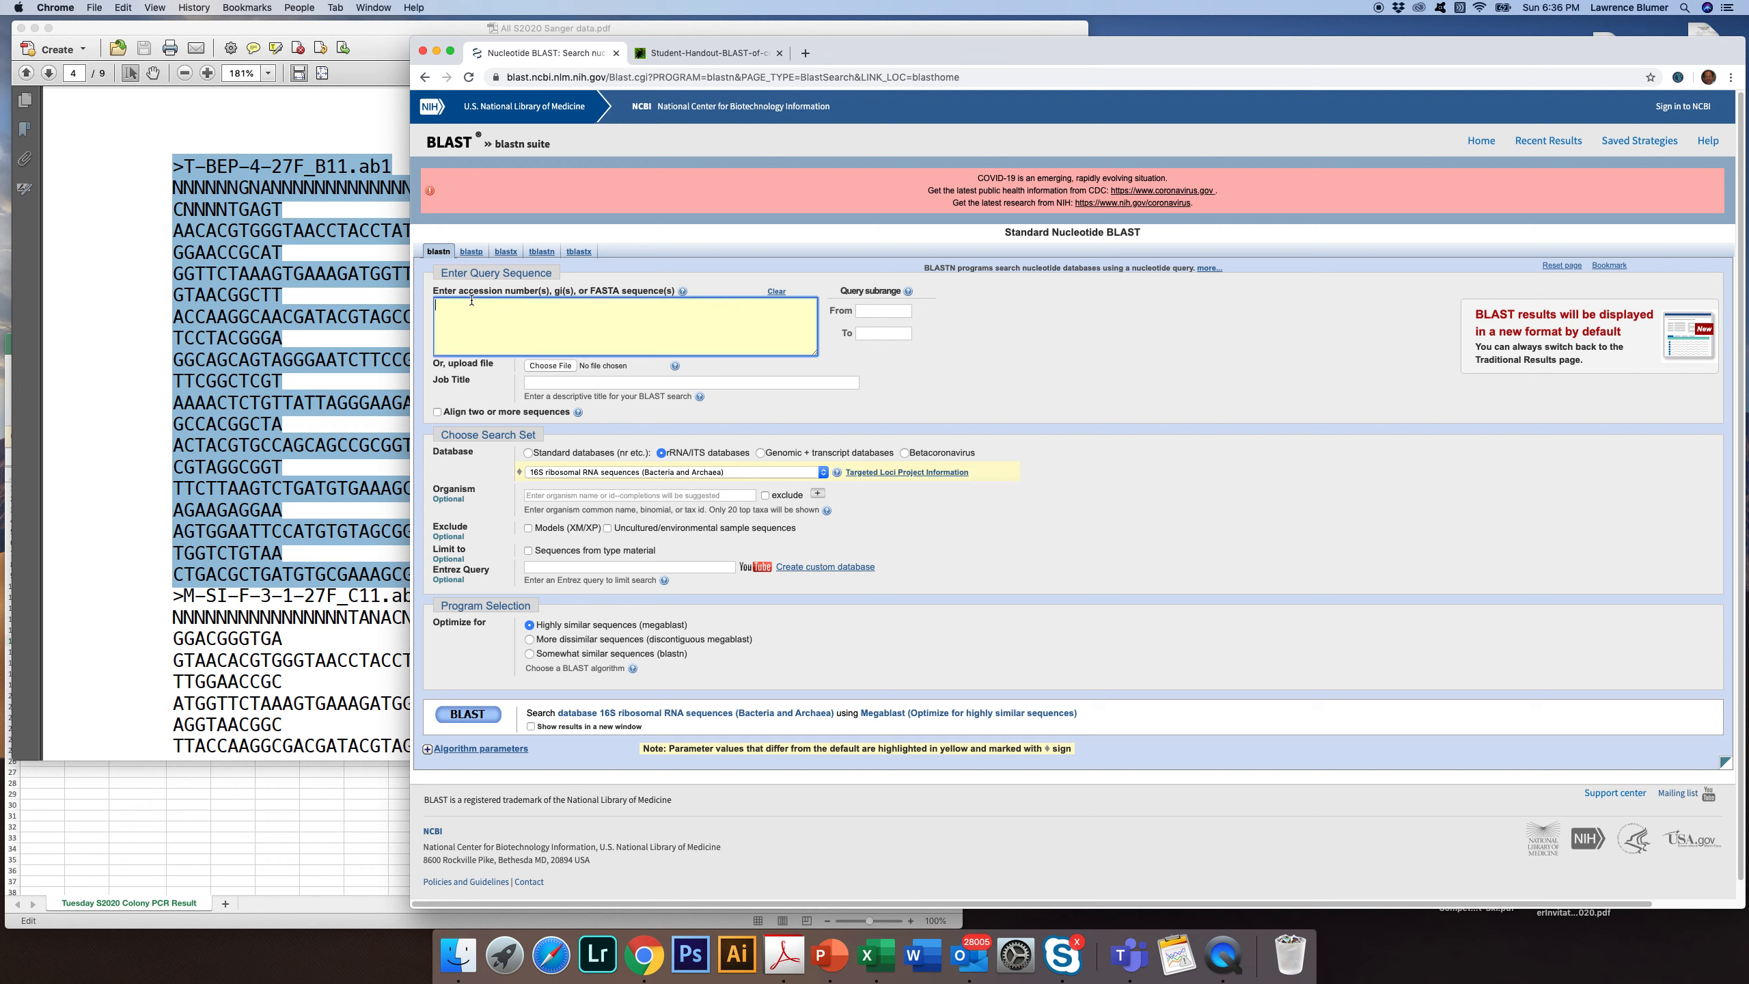
{"action": "left_click", "coordinate": [123, 7]}
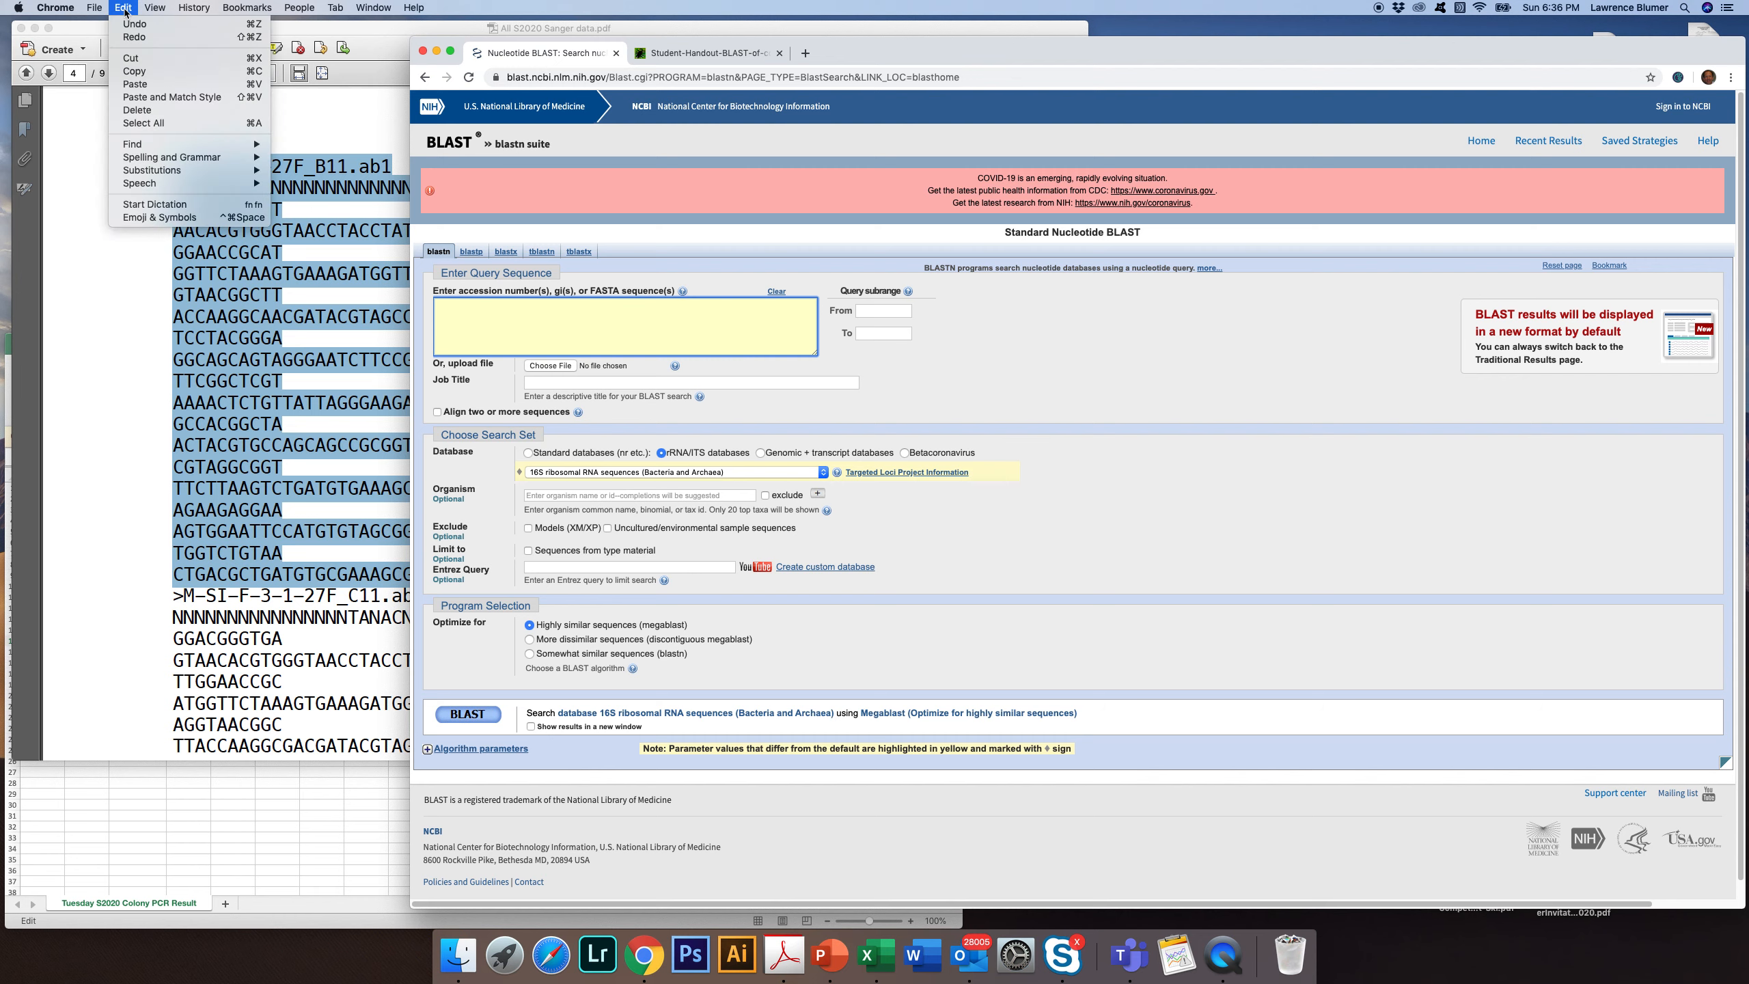
{"action": "left_click", "coordinate": [145, 84]}
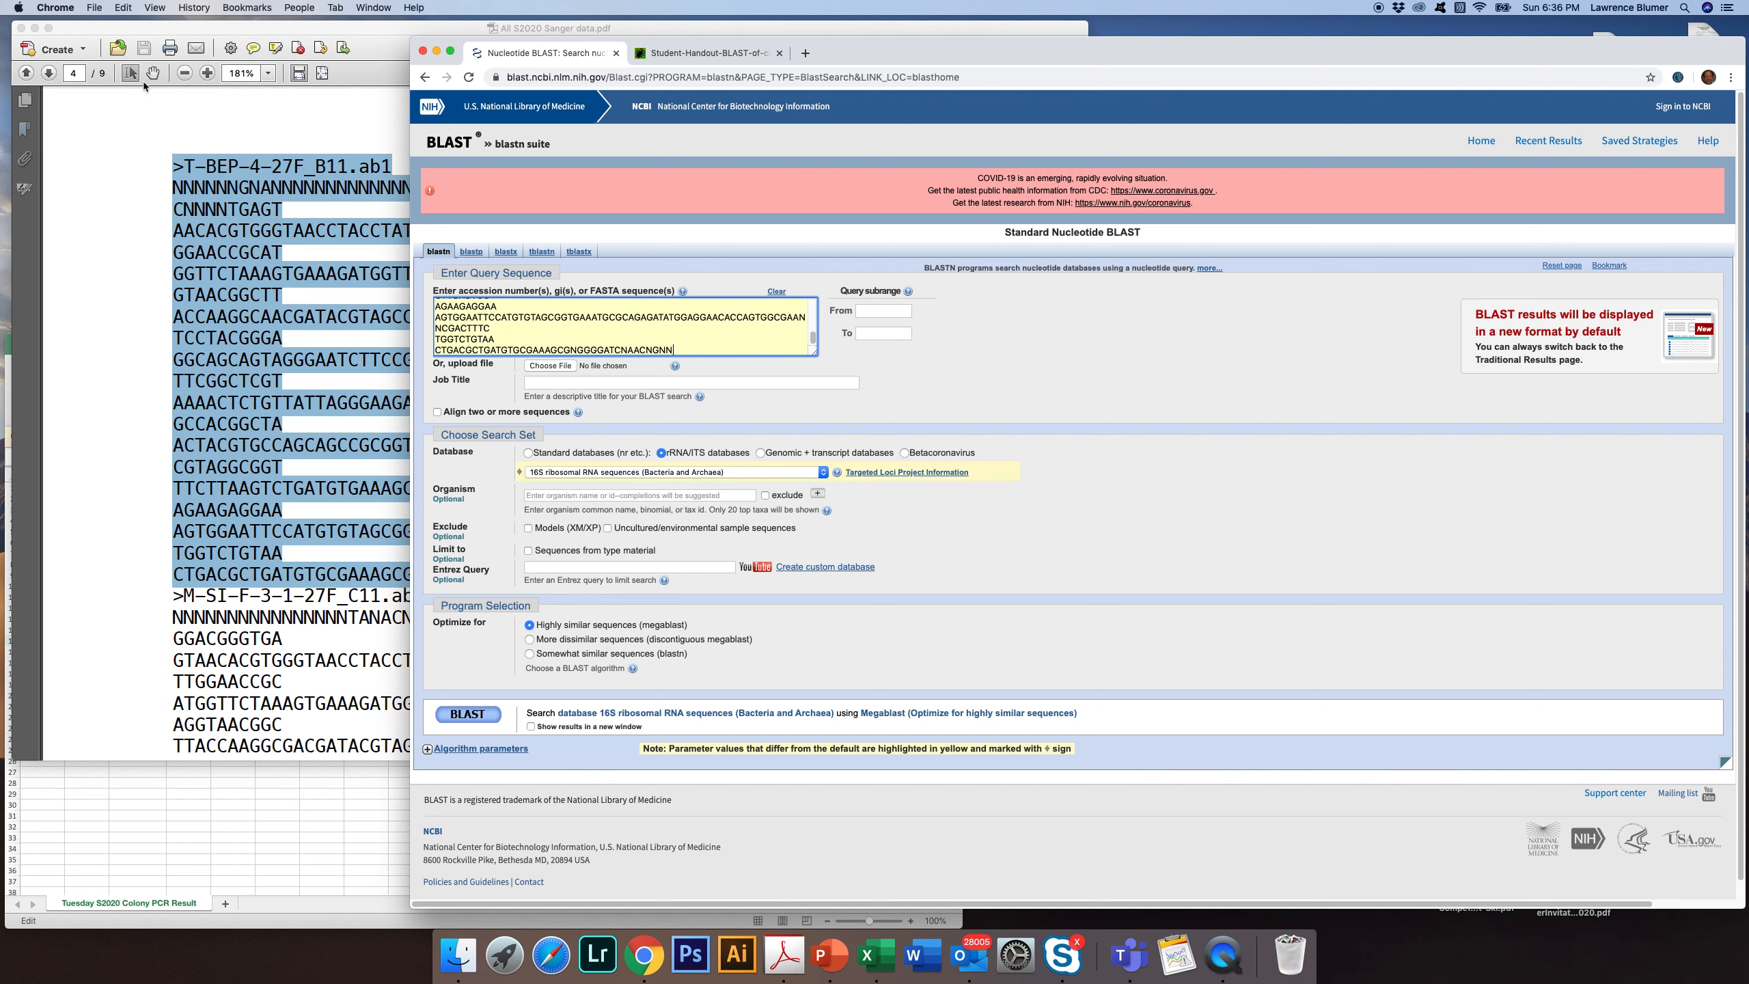
Trim the query sequence by deleting the N-rich run before CAGTC in the first sequence line and the final NN
{"action": "scroll", "coordinate": [738, 329], "scroll_direction": "up", "scroll_amount": 15}
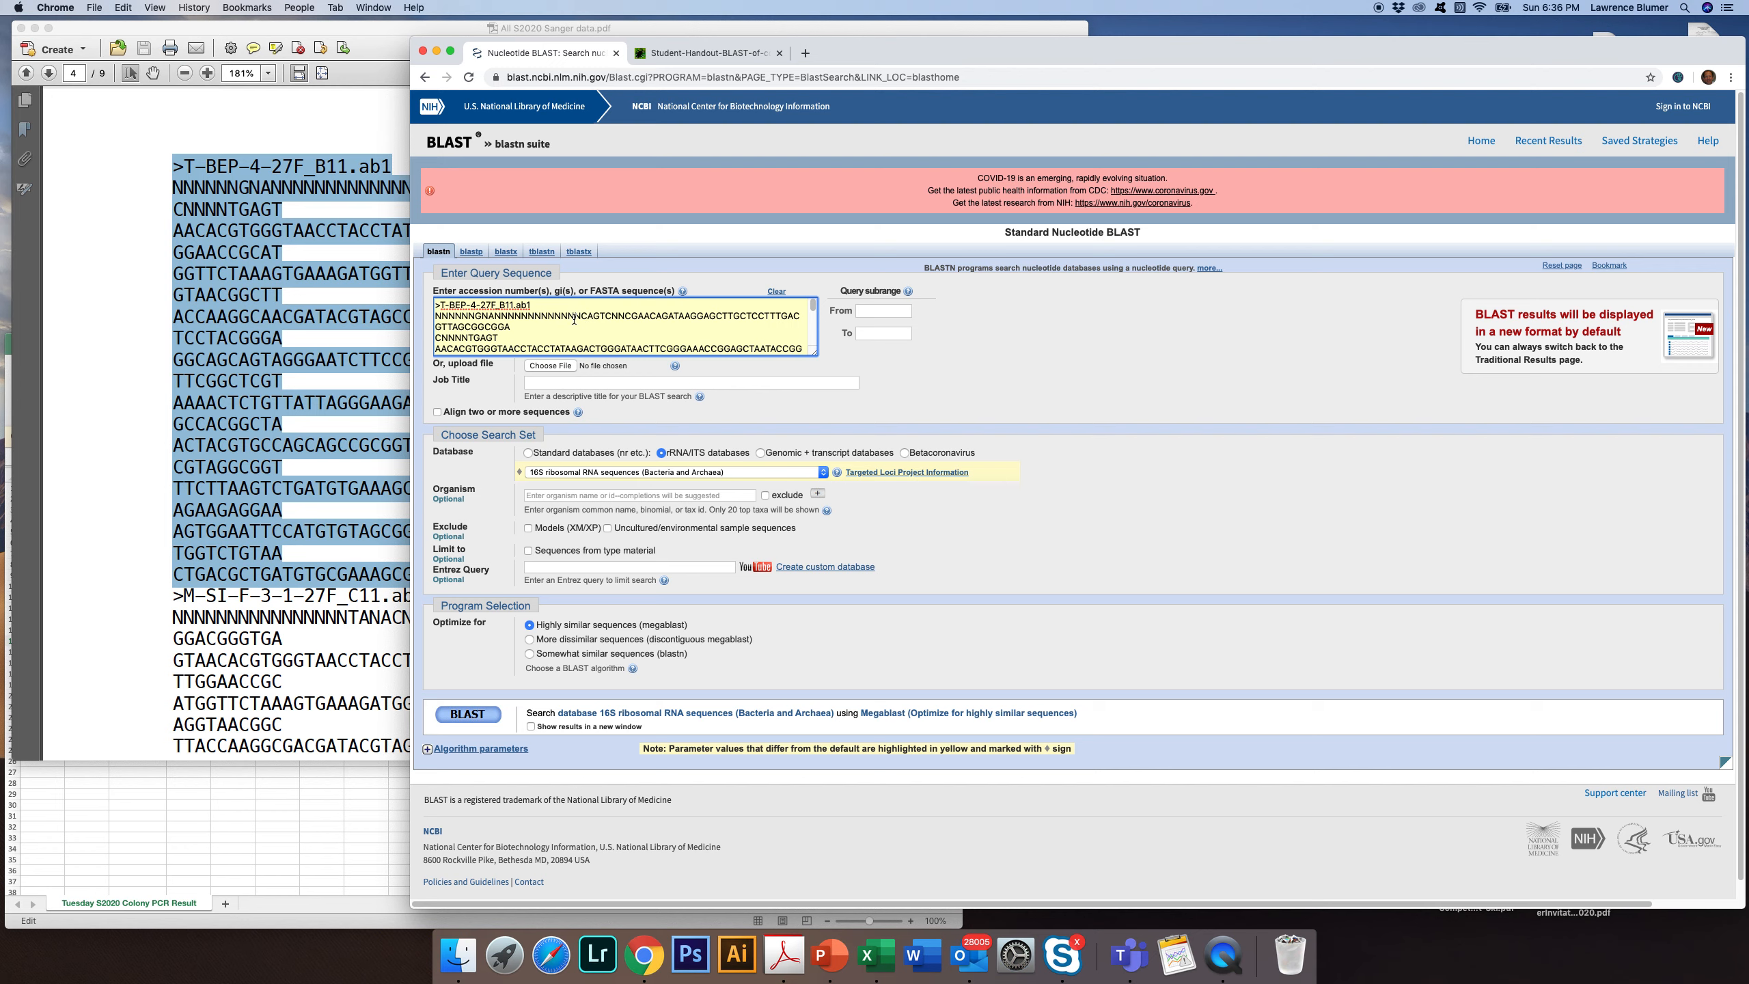
{"action": "scroll", "coordinate": [628, 326], "scroll_direction": "down", "scroll_amount": 10}
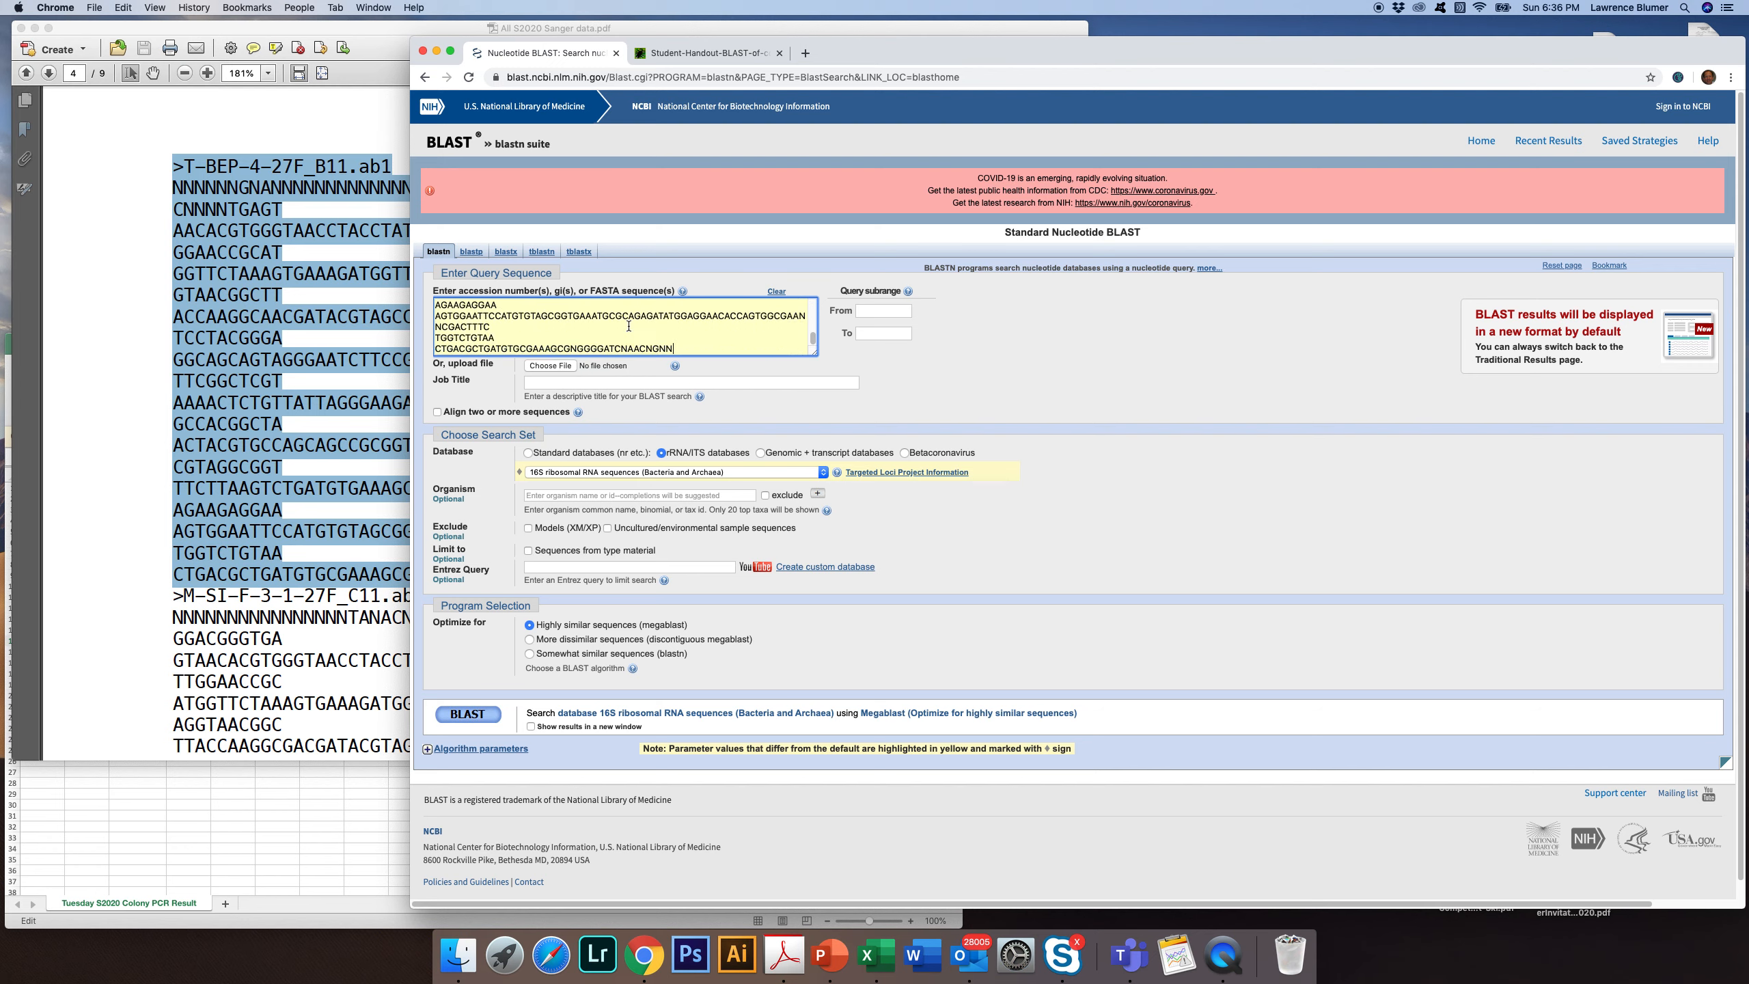
{"action": "scroll", "coordinate": [596, 331], "scroll_direction": "up", "scroll_amount": 10}
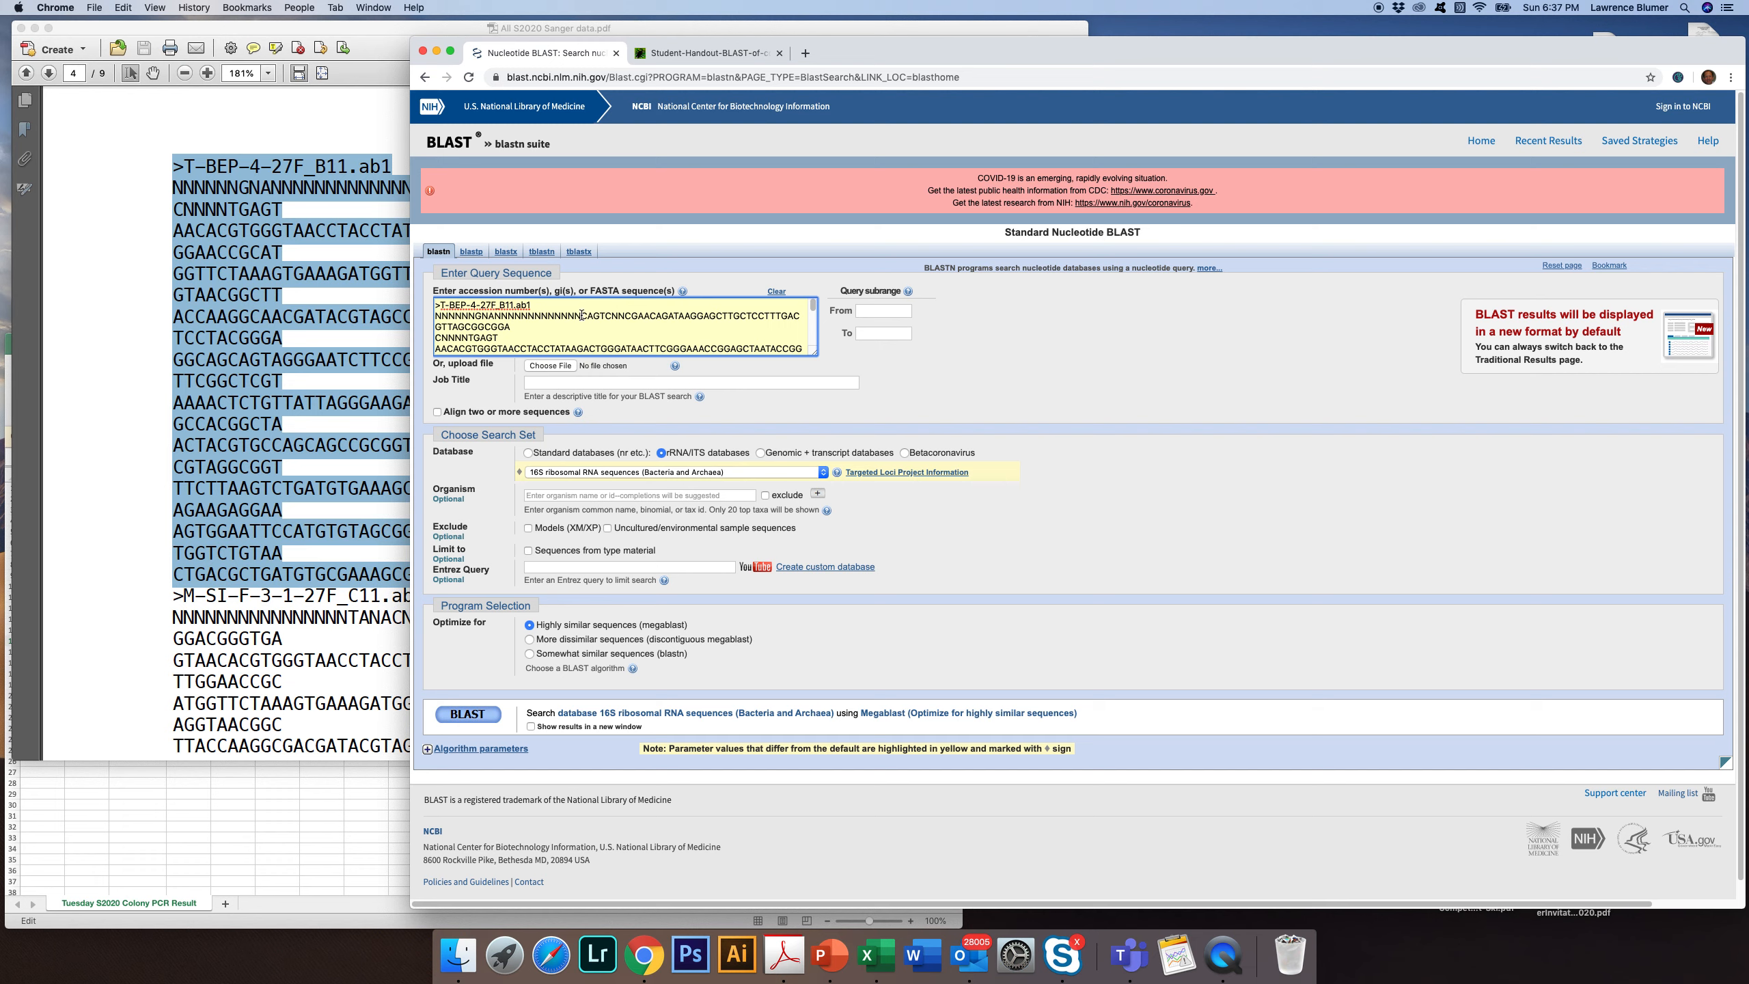
{"action": "left_click_drag", "start_coordinate": [582, 315], "coordinate": [431, 317]}
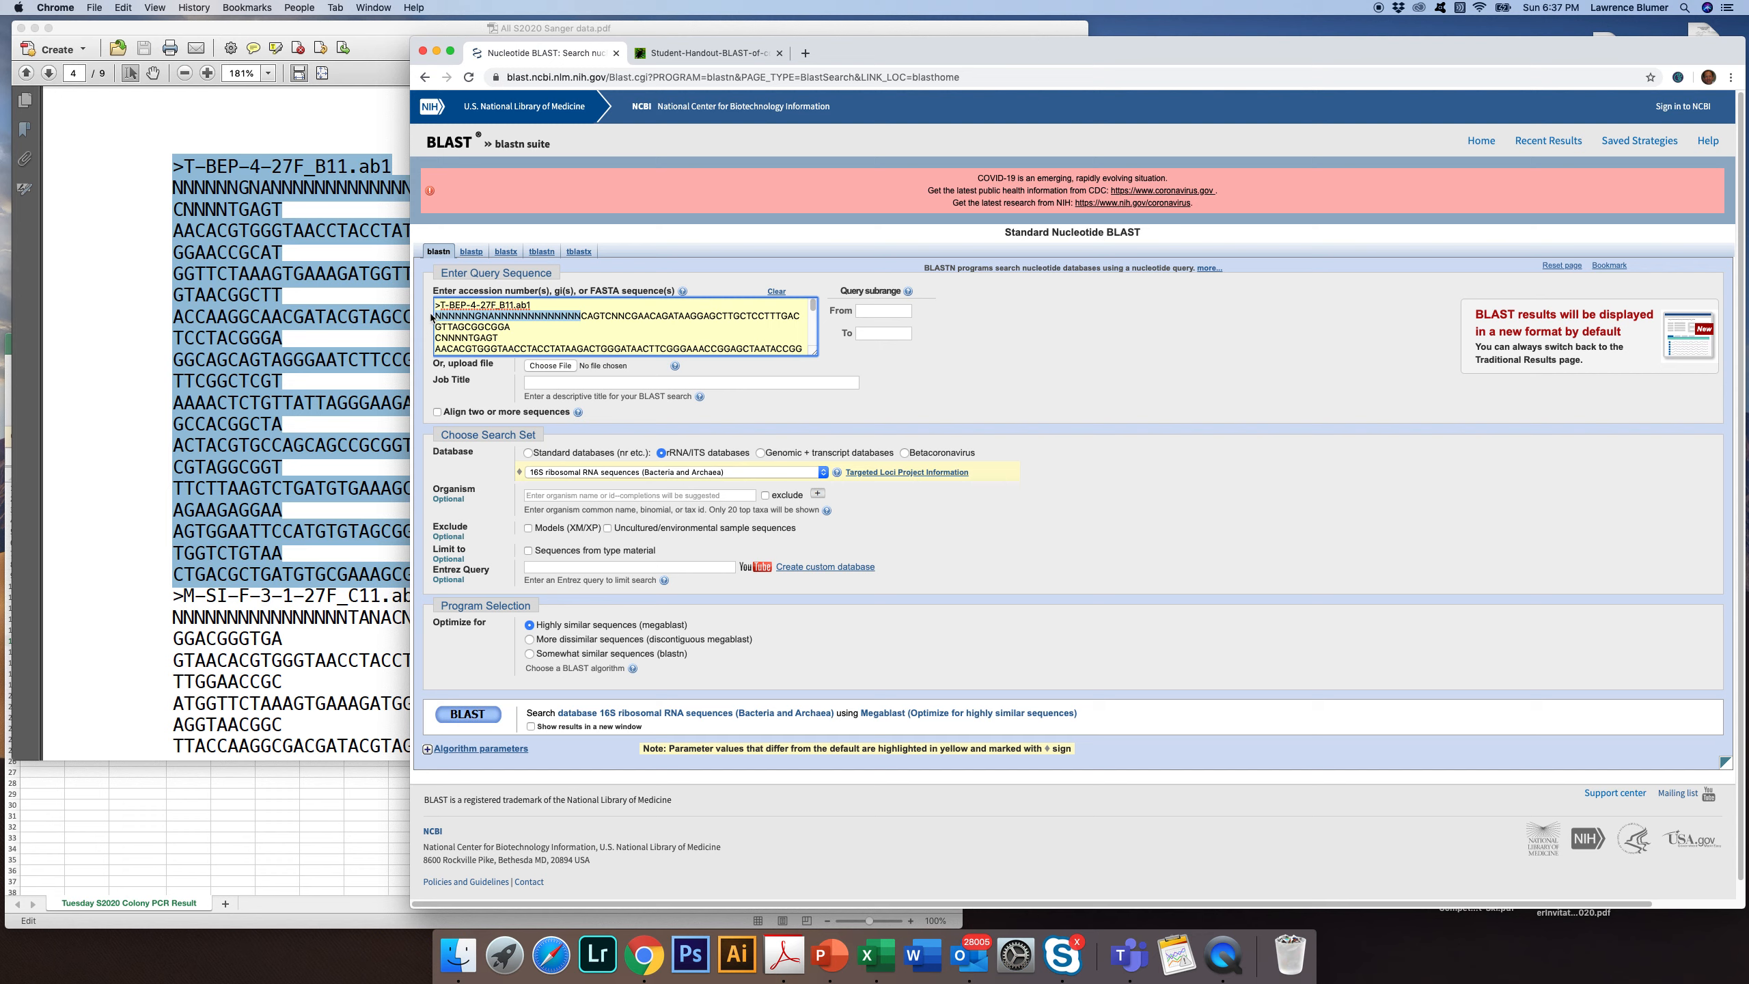
{"action": "key", "text": "BackSpace"}
{"action": "scroll", "coordinate": [639, 335], "scroll_direction": "down", "scroll_amount": 5}
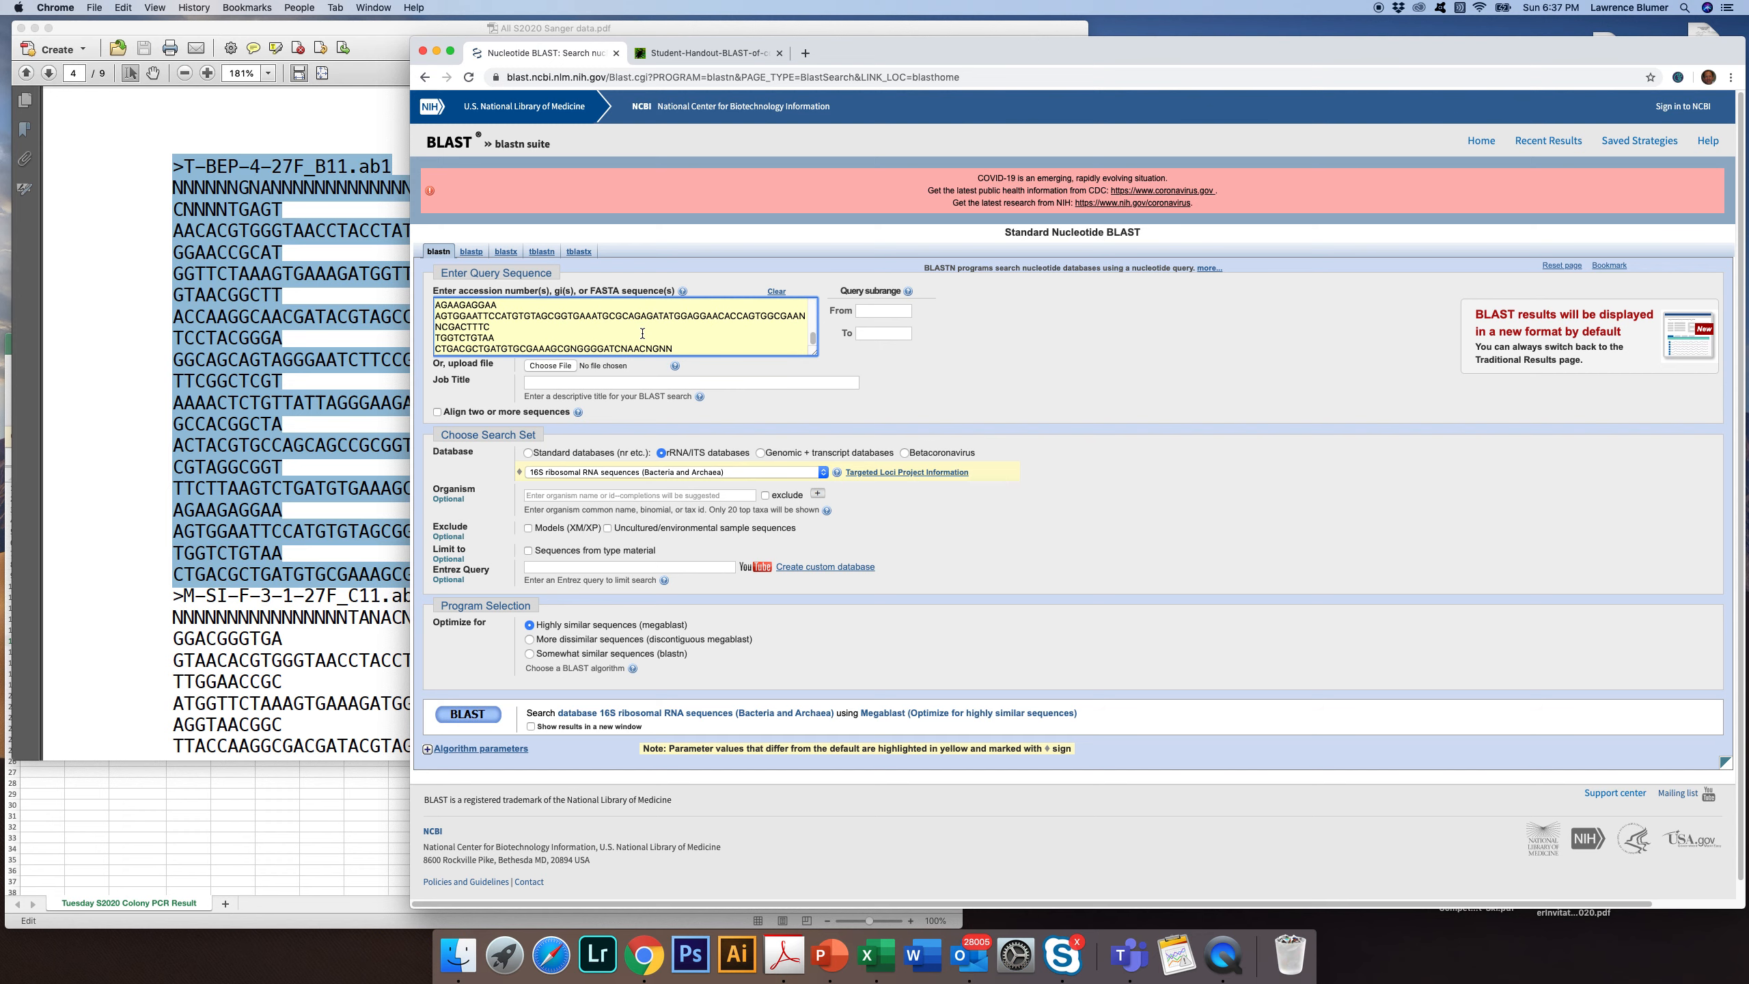
{"action": "left_click_drag", "start_coordinate": [682, 348], "coordinate": [659, 347]}
{"action": "key", "text": "BackSpace"}
Run BLAST against the 16S ribosomal RNA sequences (Bacteria and Archaea) database and limit the displayed hits to 10
{"action": "left_click", "coordinate": [823, 472]}
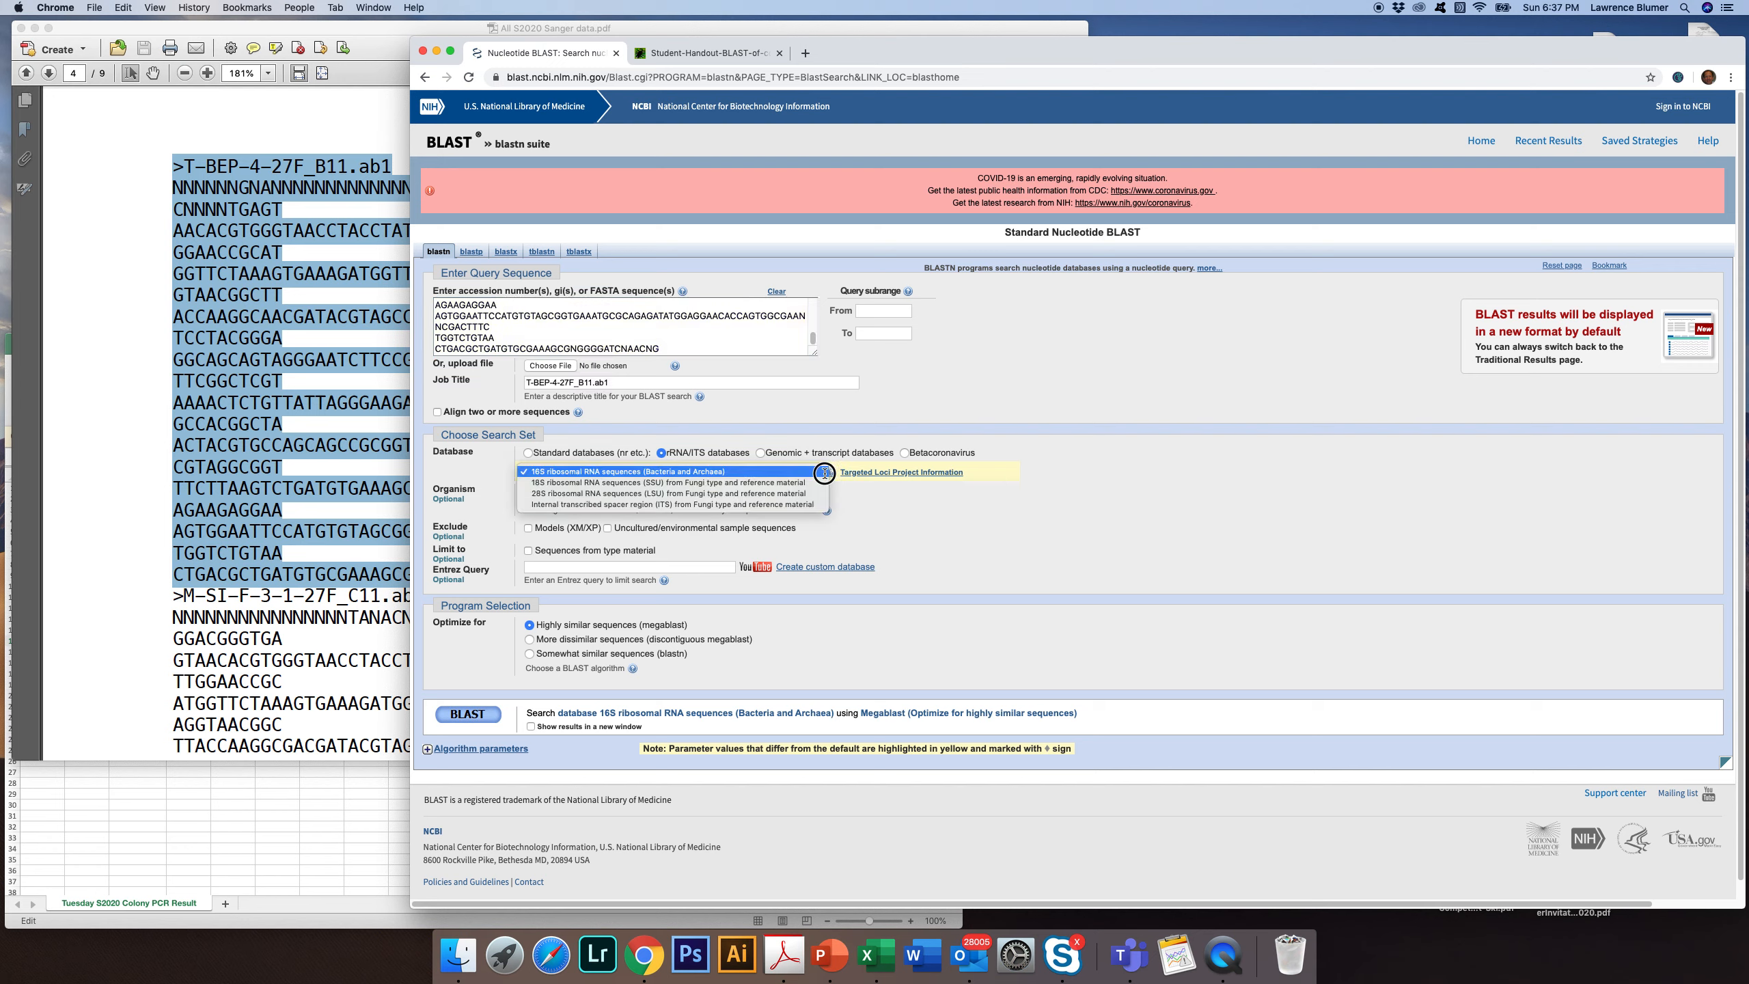
{"action": "left_click", "coordinate": [730, 473]}
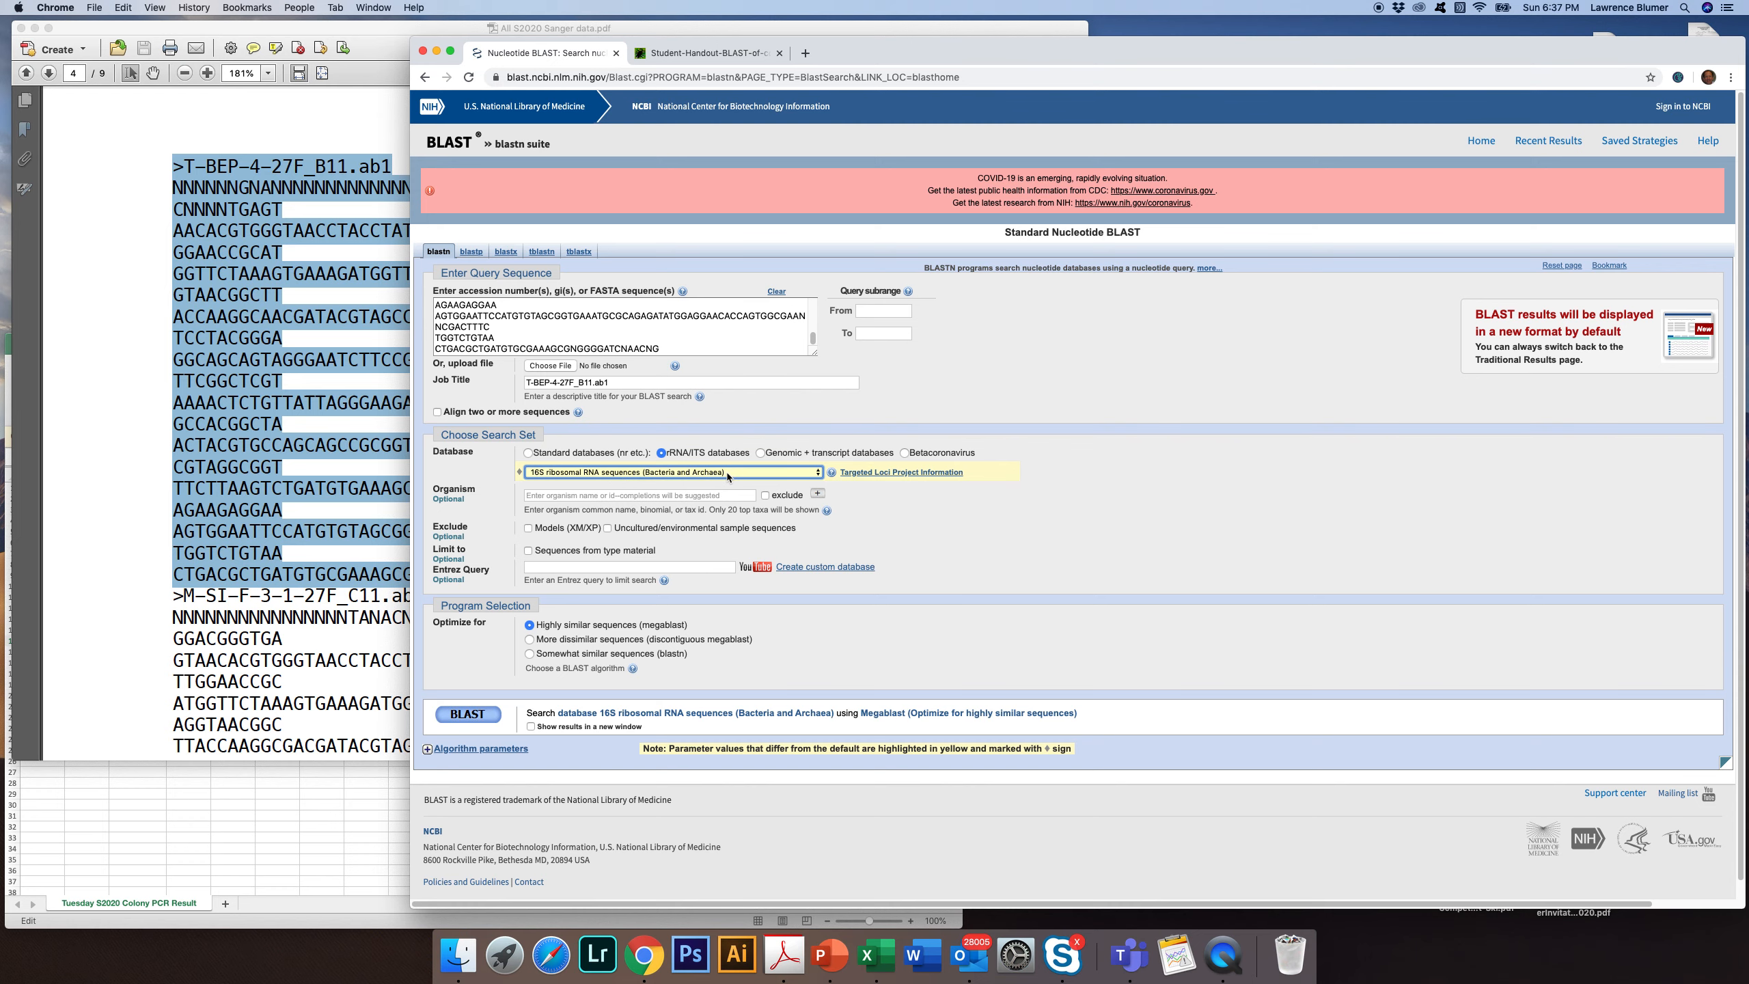
{"action": "left_click", "coordinate": [459, 716]}
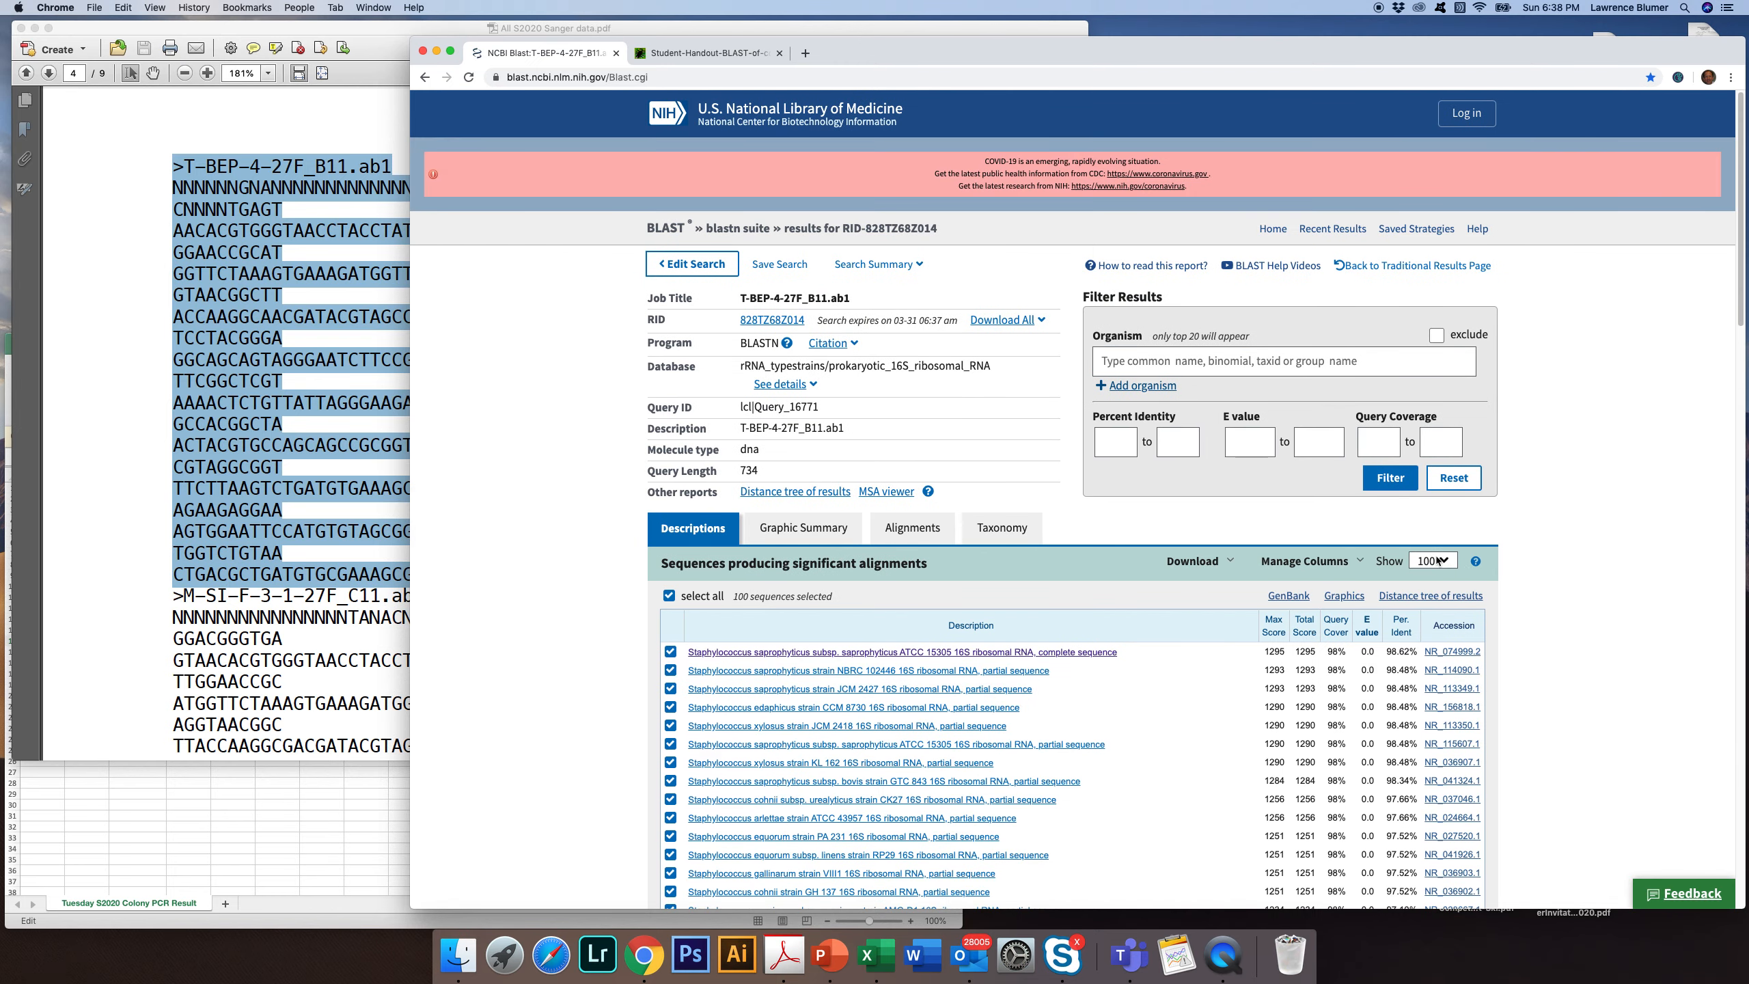
{"action": "left_click", "coordinate": [1444, 561]}
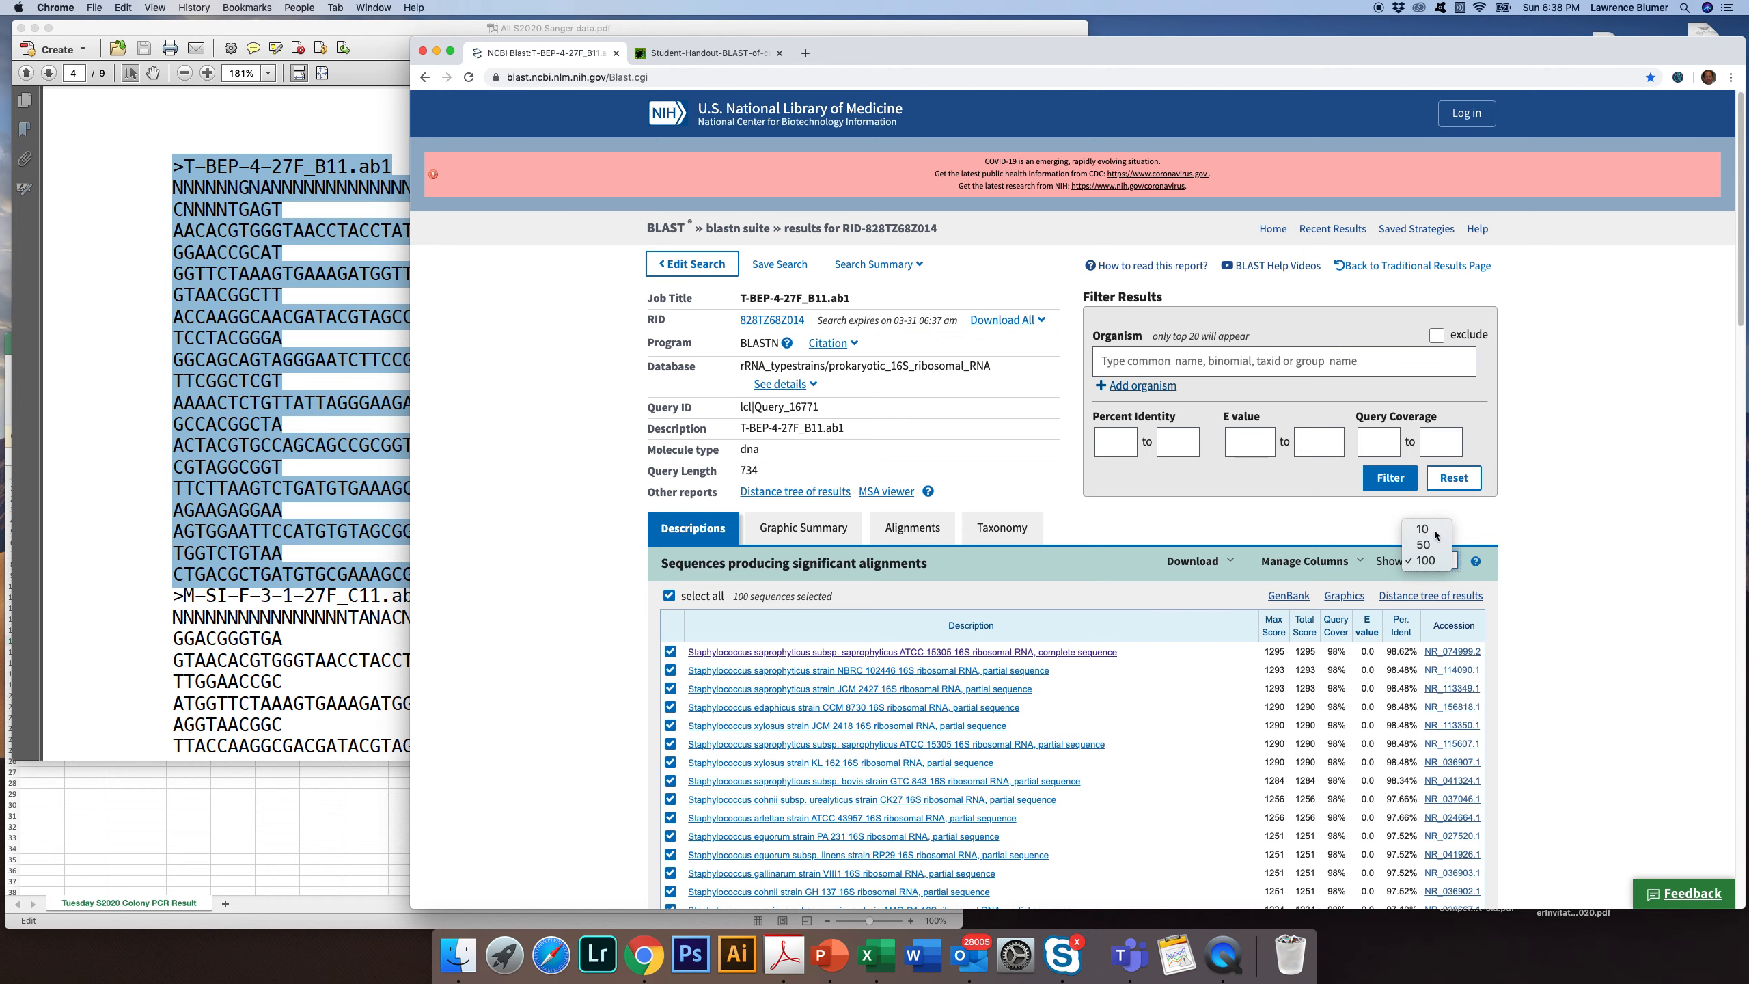
{"action": "left_click", "coordinate": [1435, 531]}
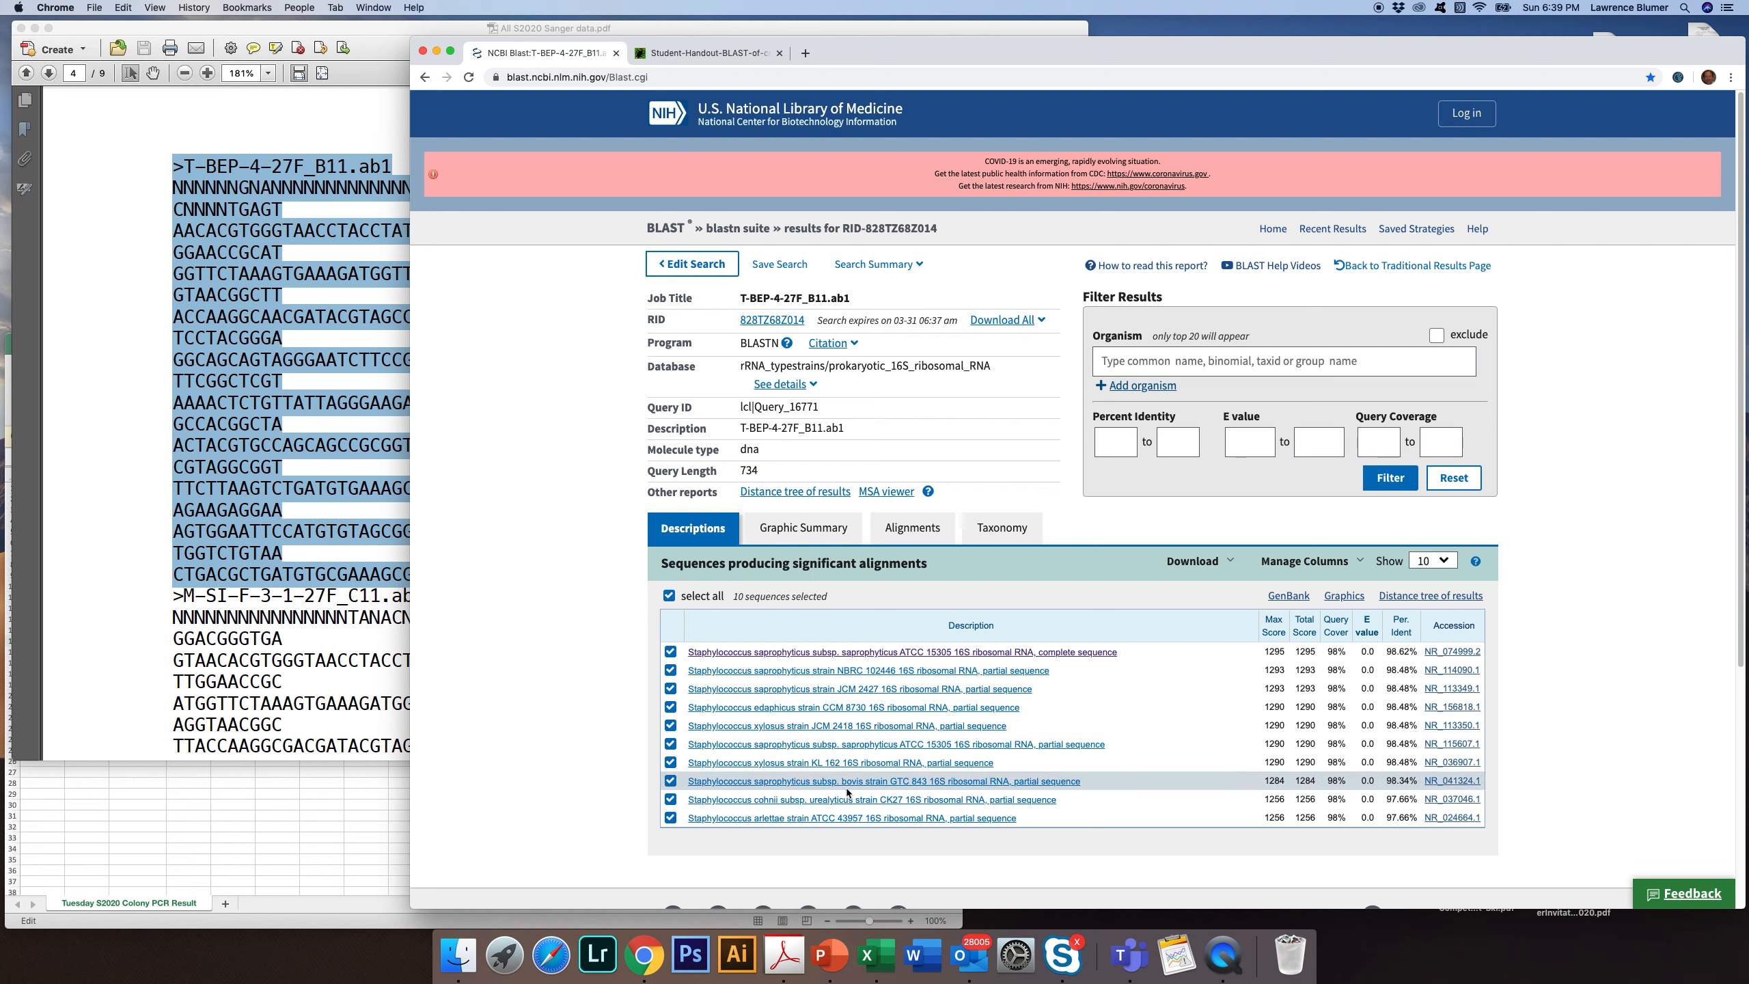
Examine the alignment of the first hit, Staphylococcus saprophyticus ATCC 15305, and return to review the list of hit descriptions
{"action": "left_click", "coordinate": [823, 652]}
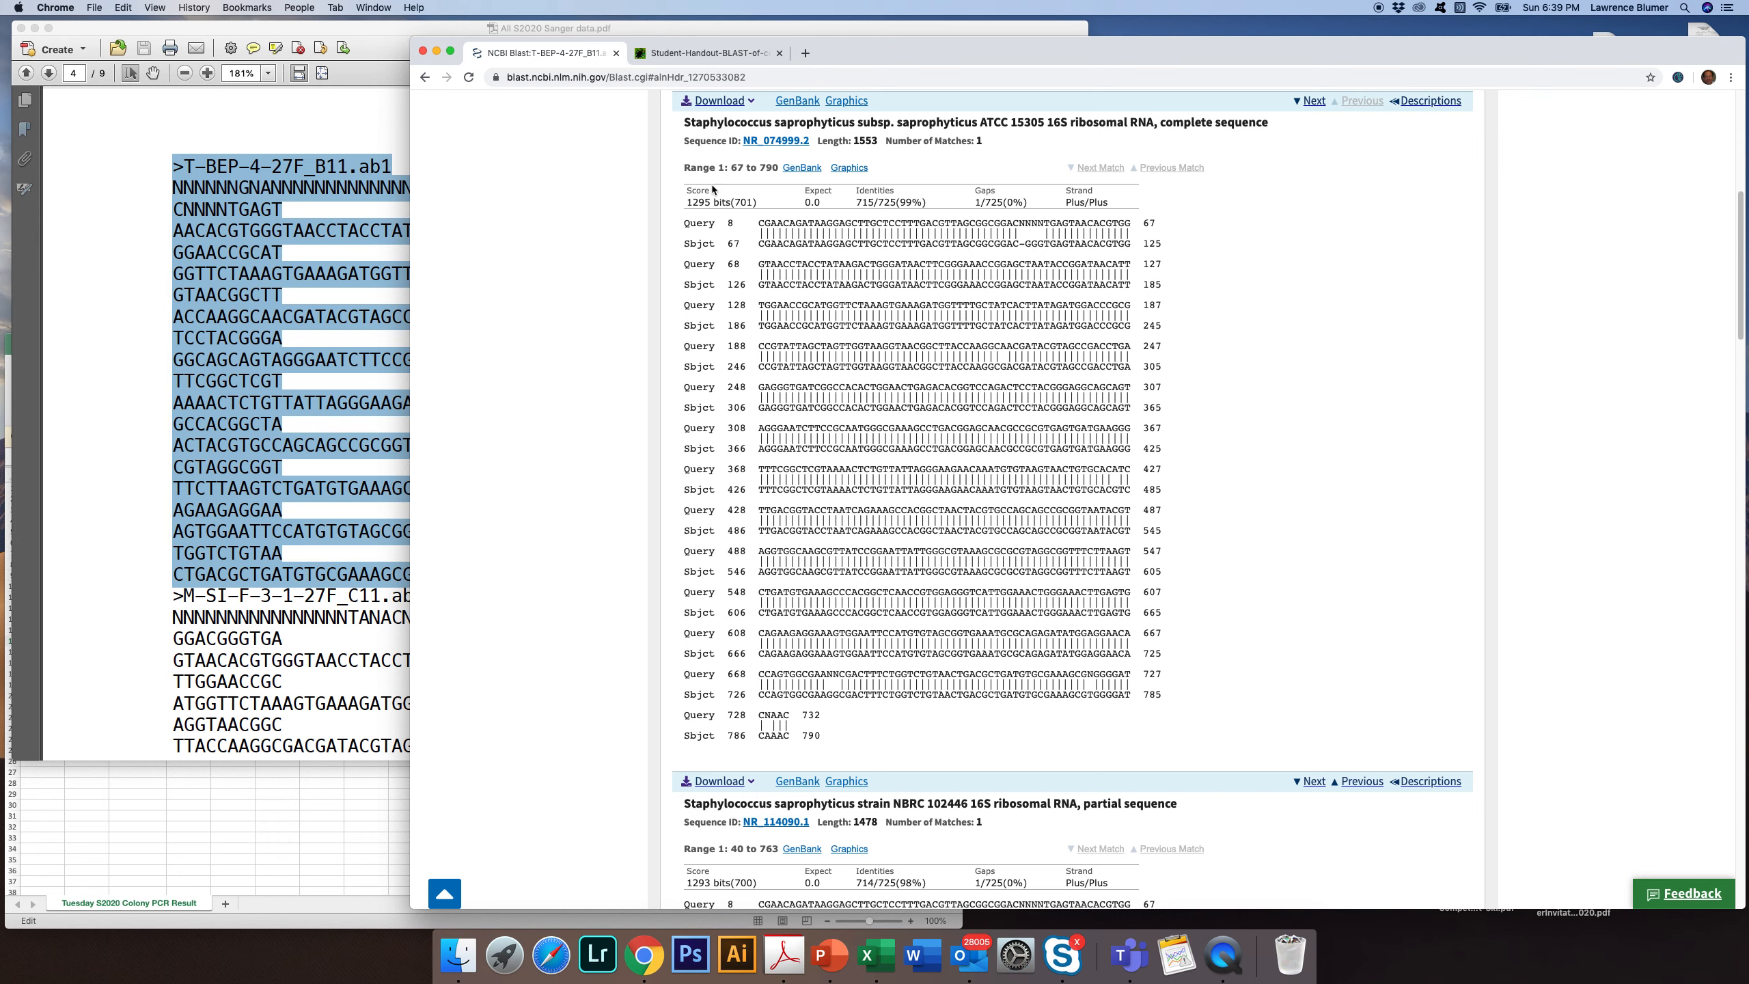
{"action": "left_click", "coordinate": [425, 77]}
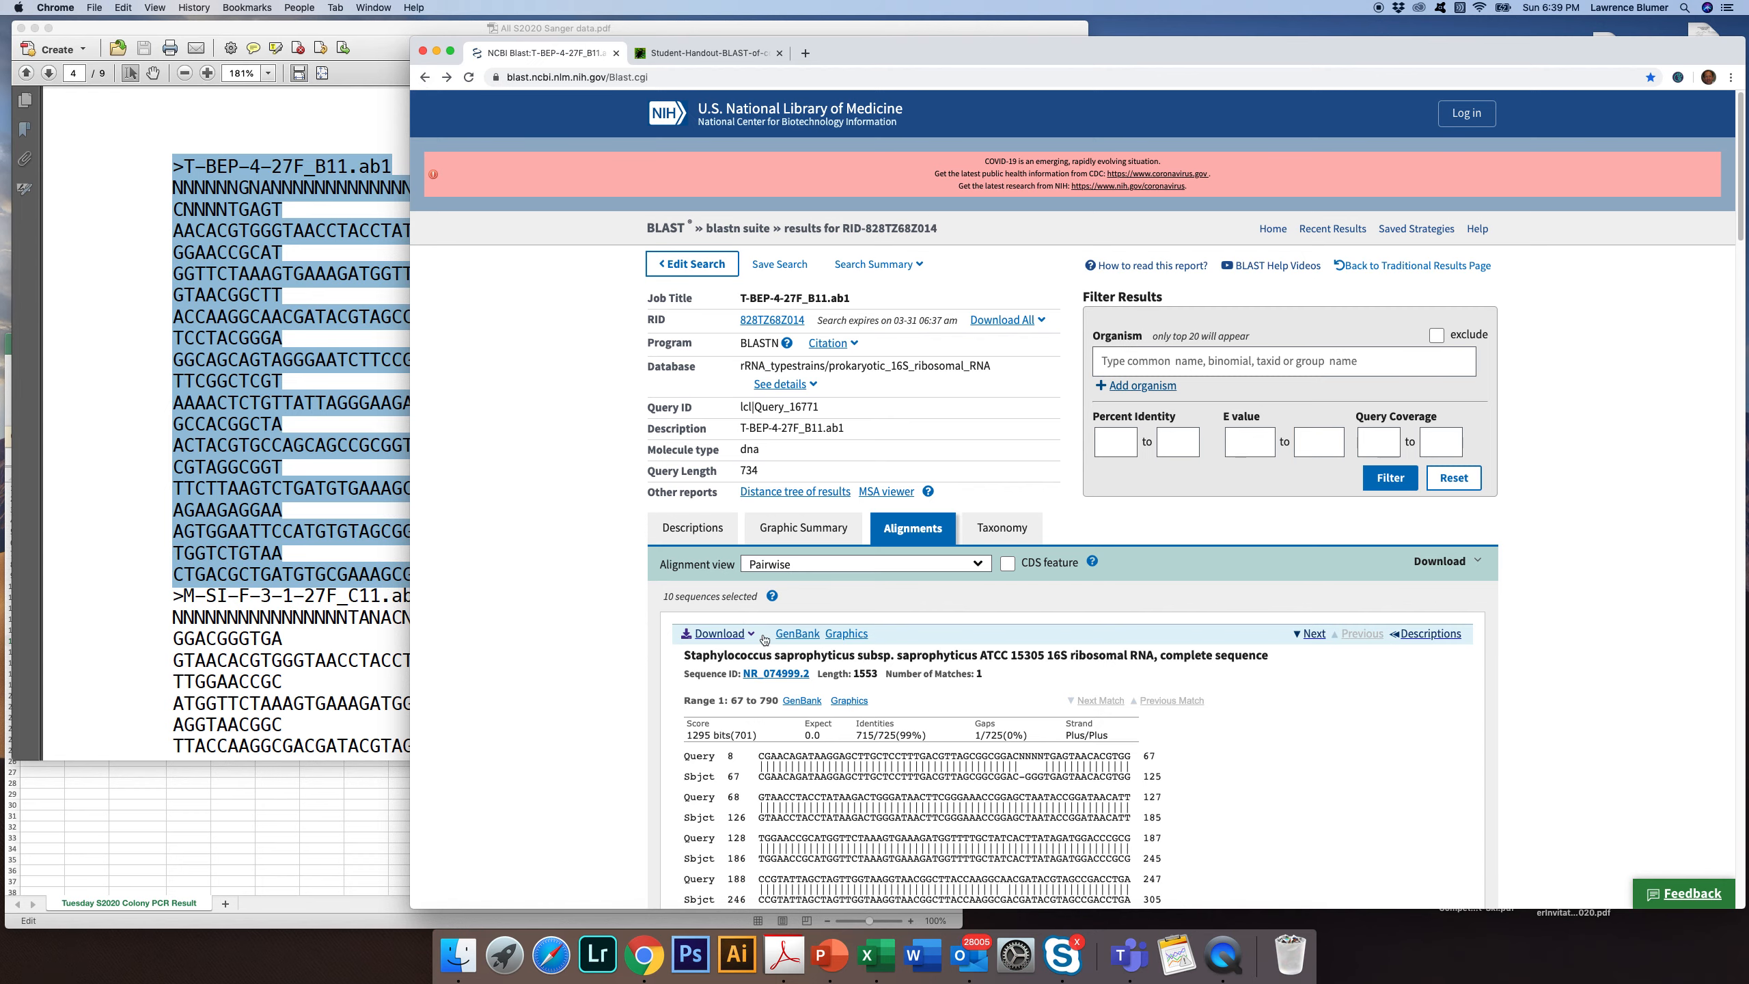
{"action": "left_click", "coordinate": [425, 77]}
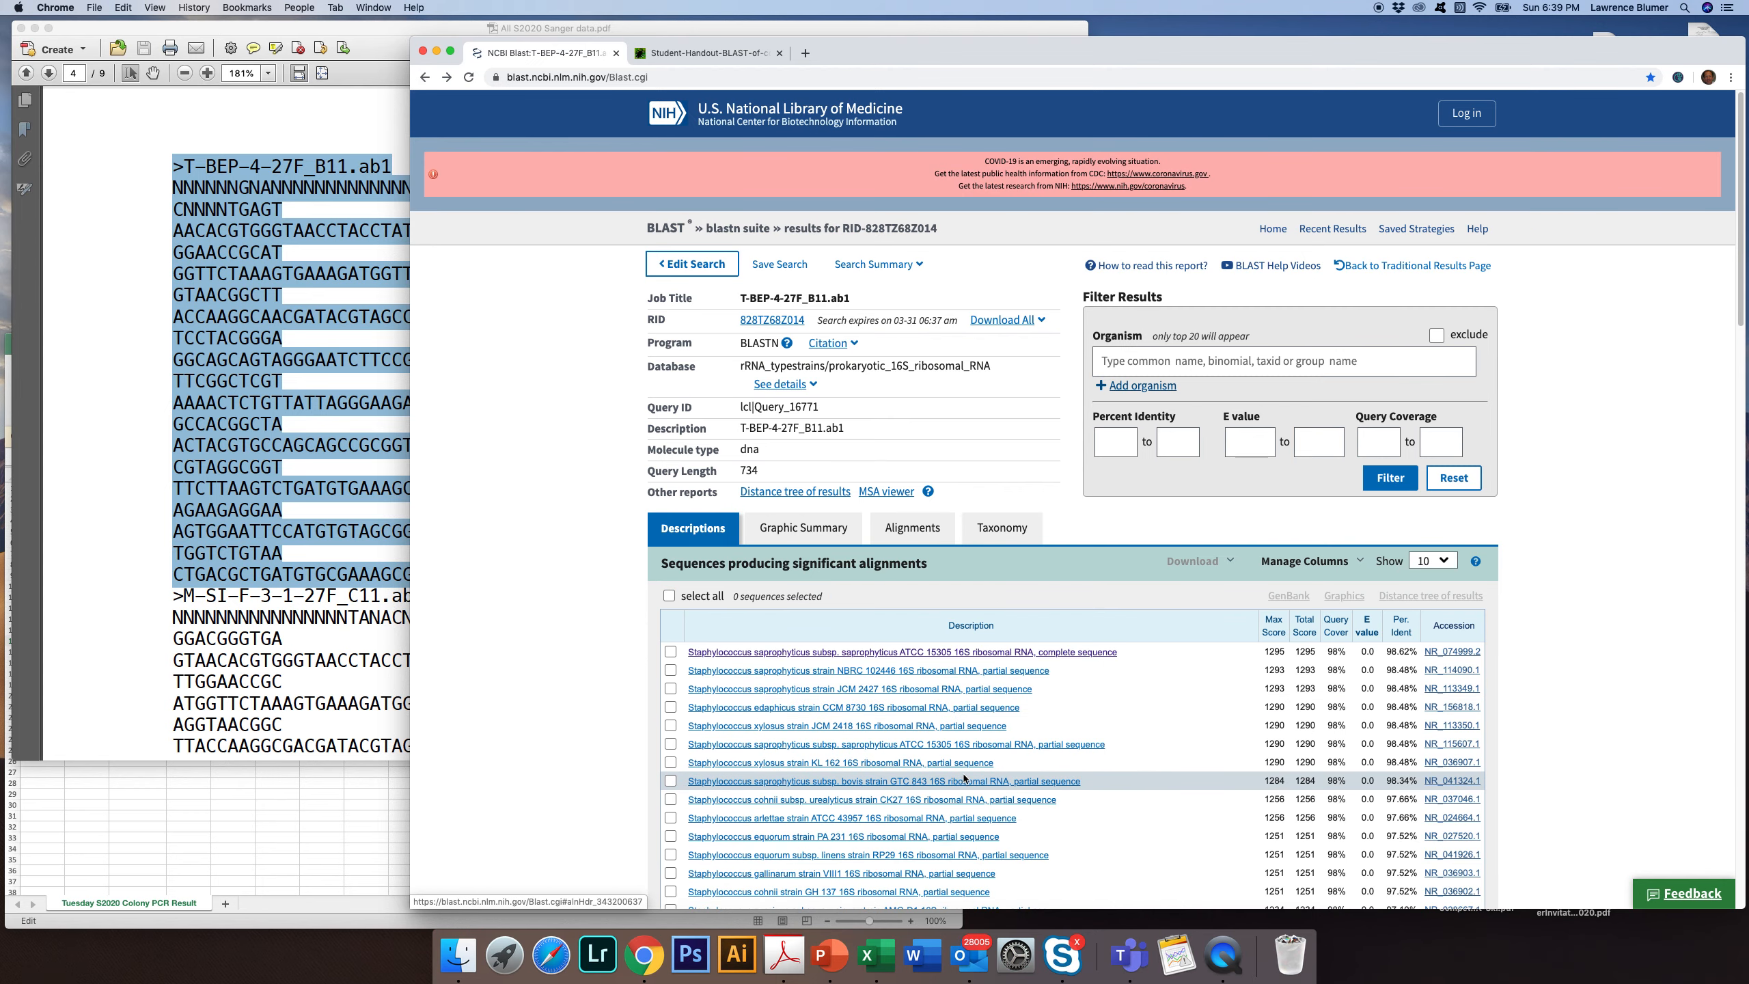
{"action": "scroll", "coordinate": [964, 778], "scroll_direction": "down", "scroll_amount": 1}
{"action": "scroll", "coordinate": [964, 778], "scroll_direction": "down", "scroll_amount": 5}
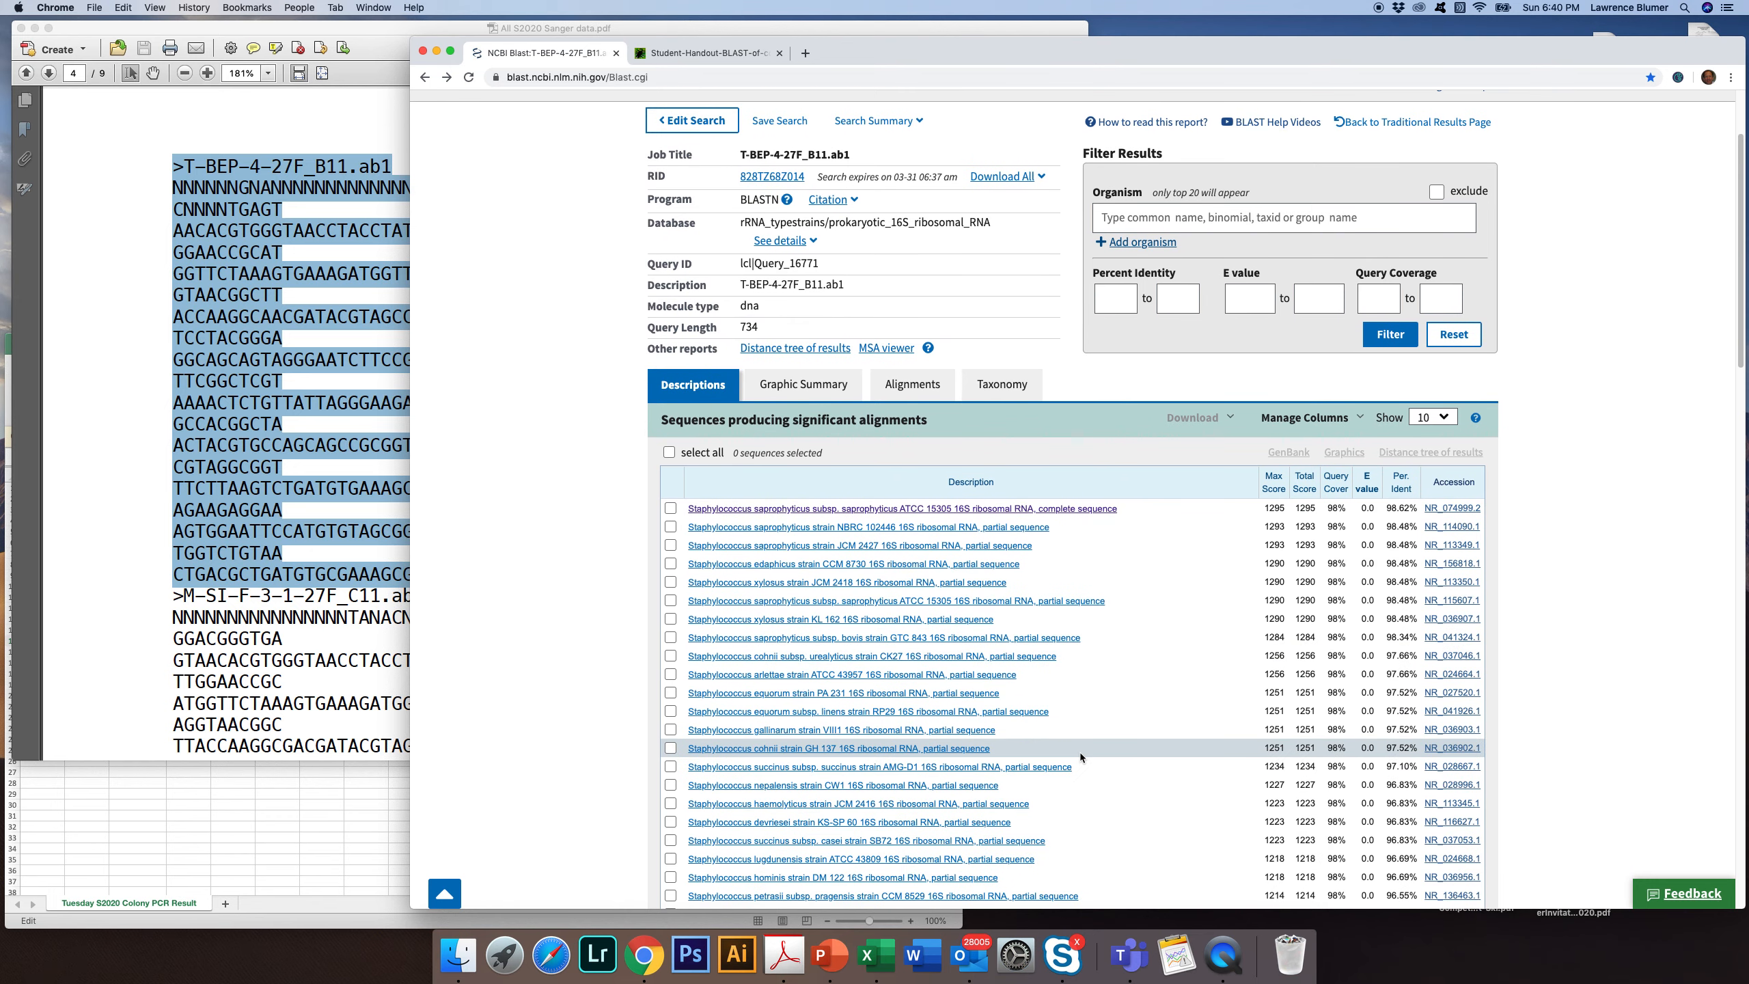
{"action": "left_click", "coordinate": [1434, 416]}
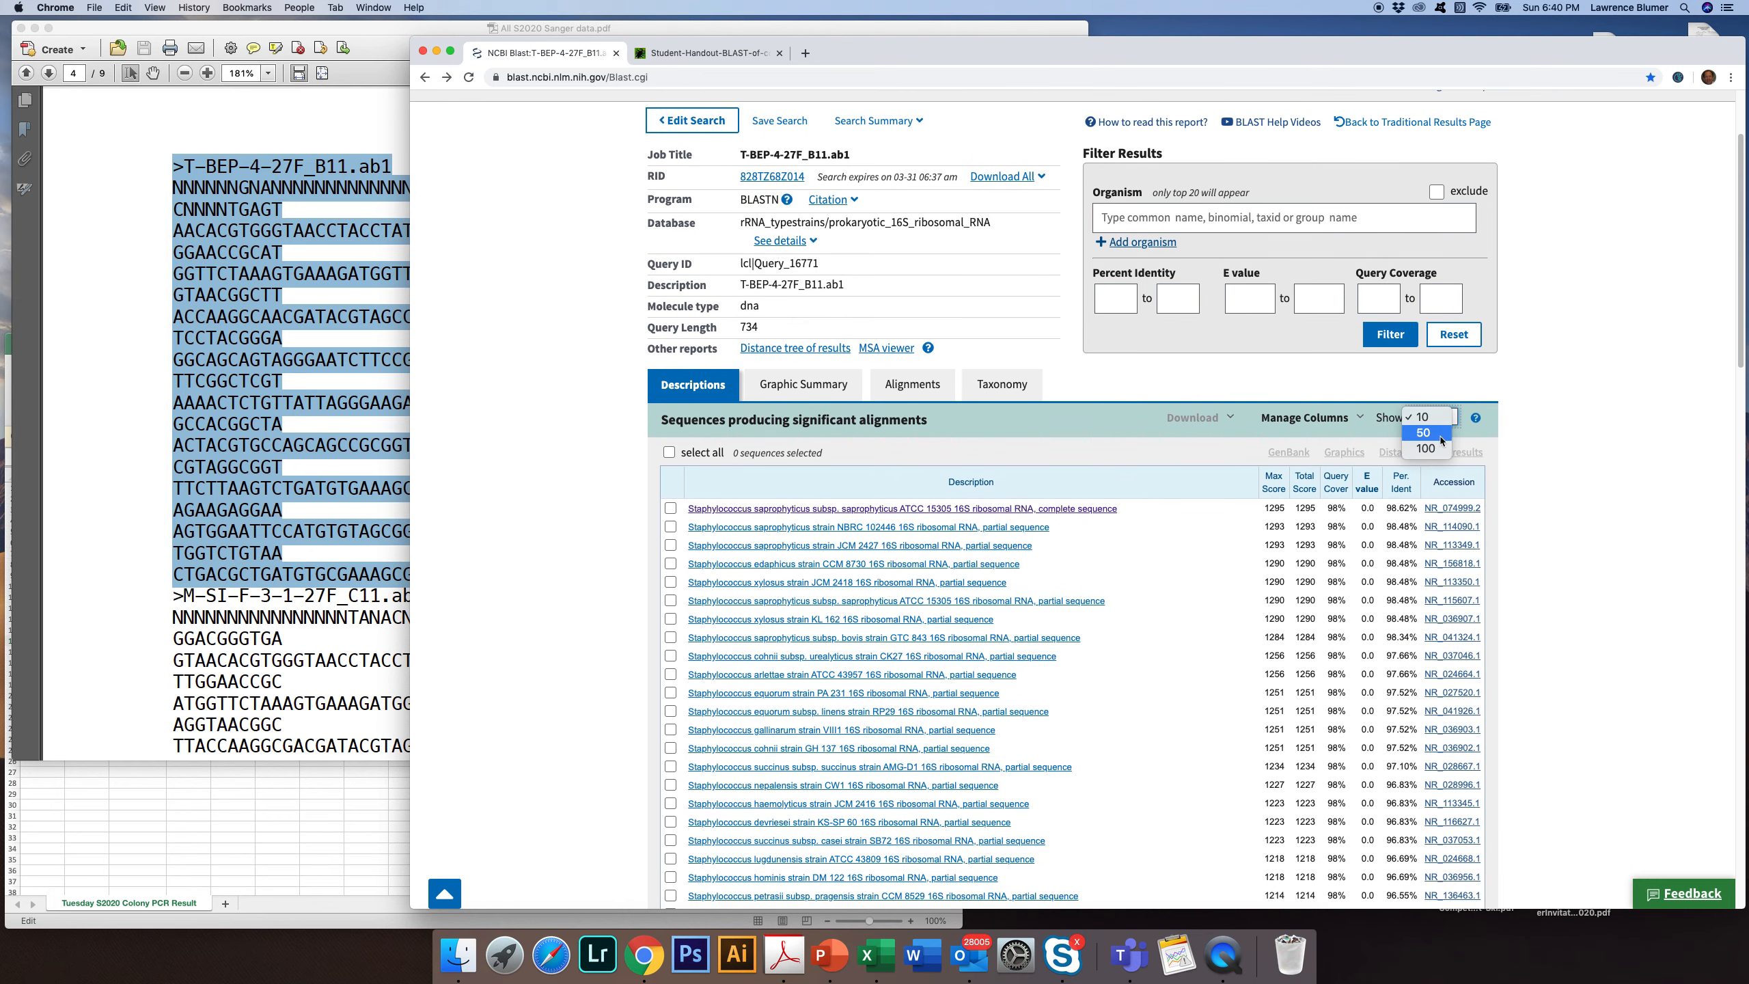
{"action": "left_click", "coordinate": [1433, 416]}
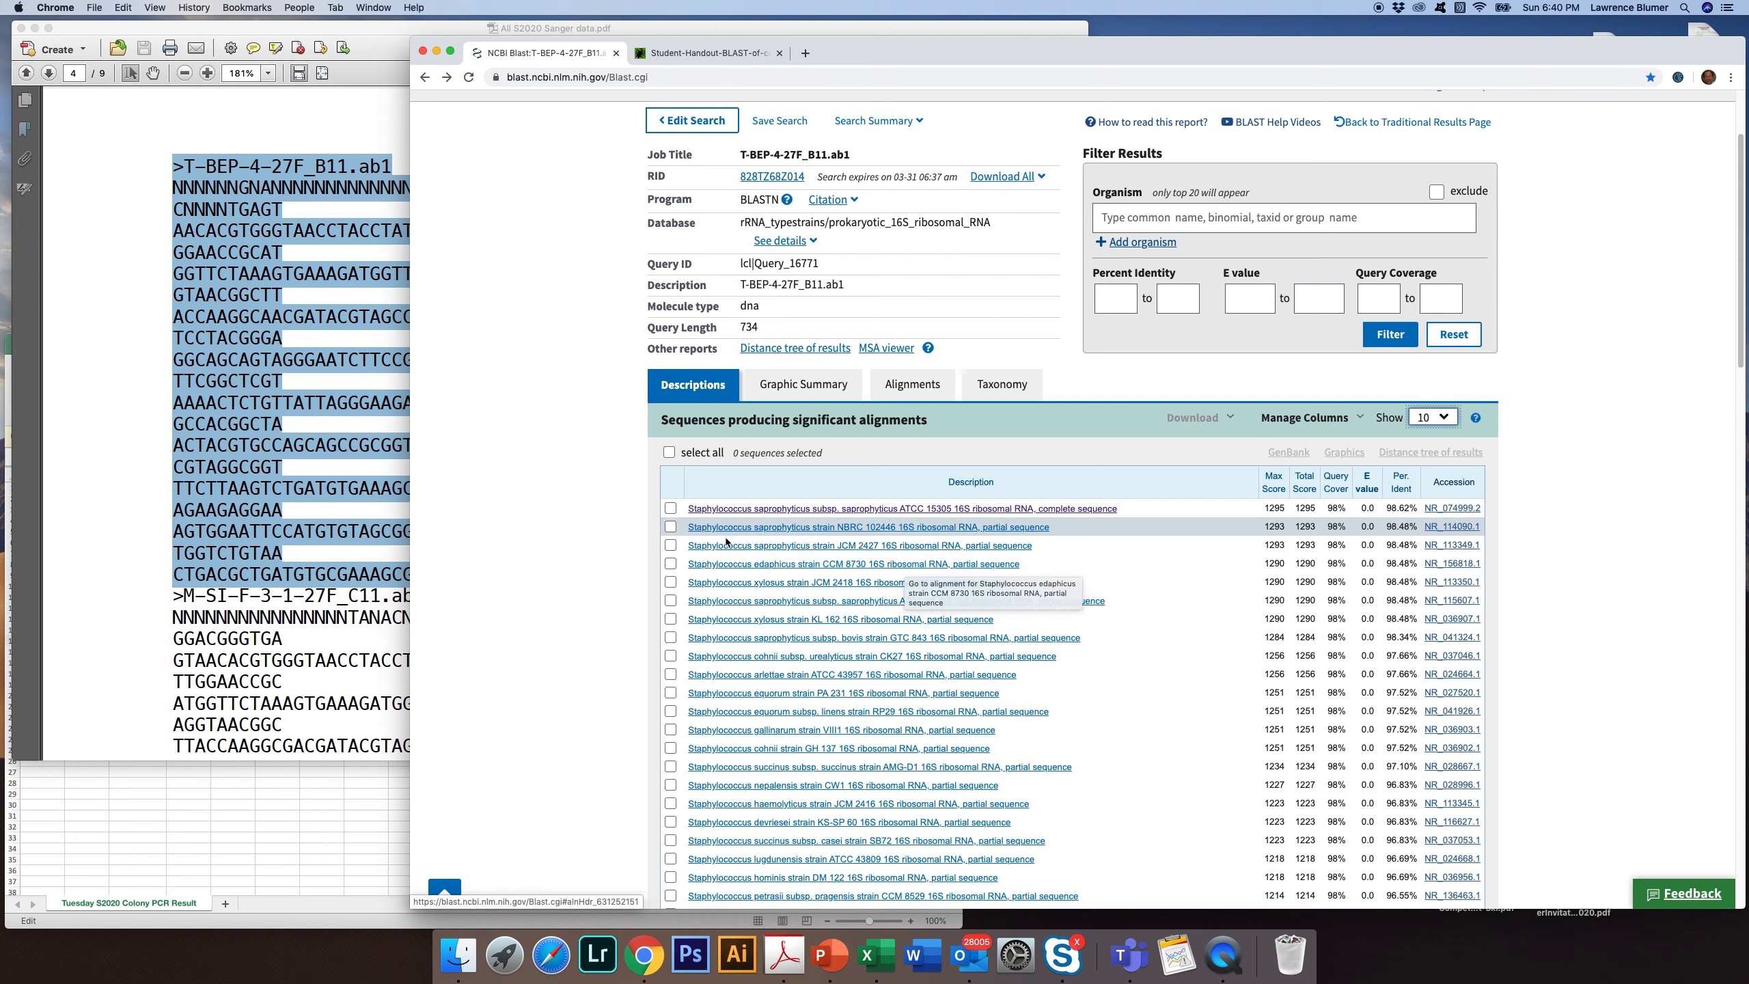
Switch to the Tuesday S2020 Colony PCR Results workbook in Excel and enter Staphylococcus as the genus for T-BEP-4 in I11
{"action": "left_click", "coordinate": [261, 826]}
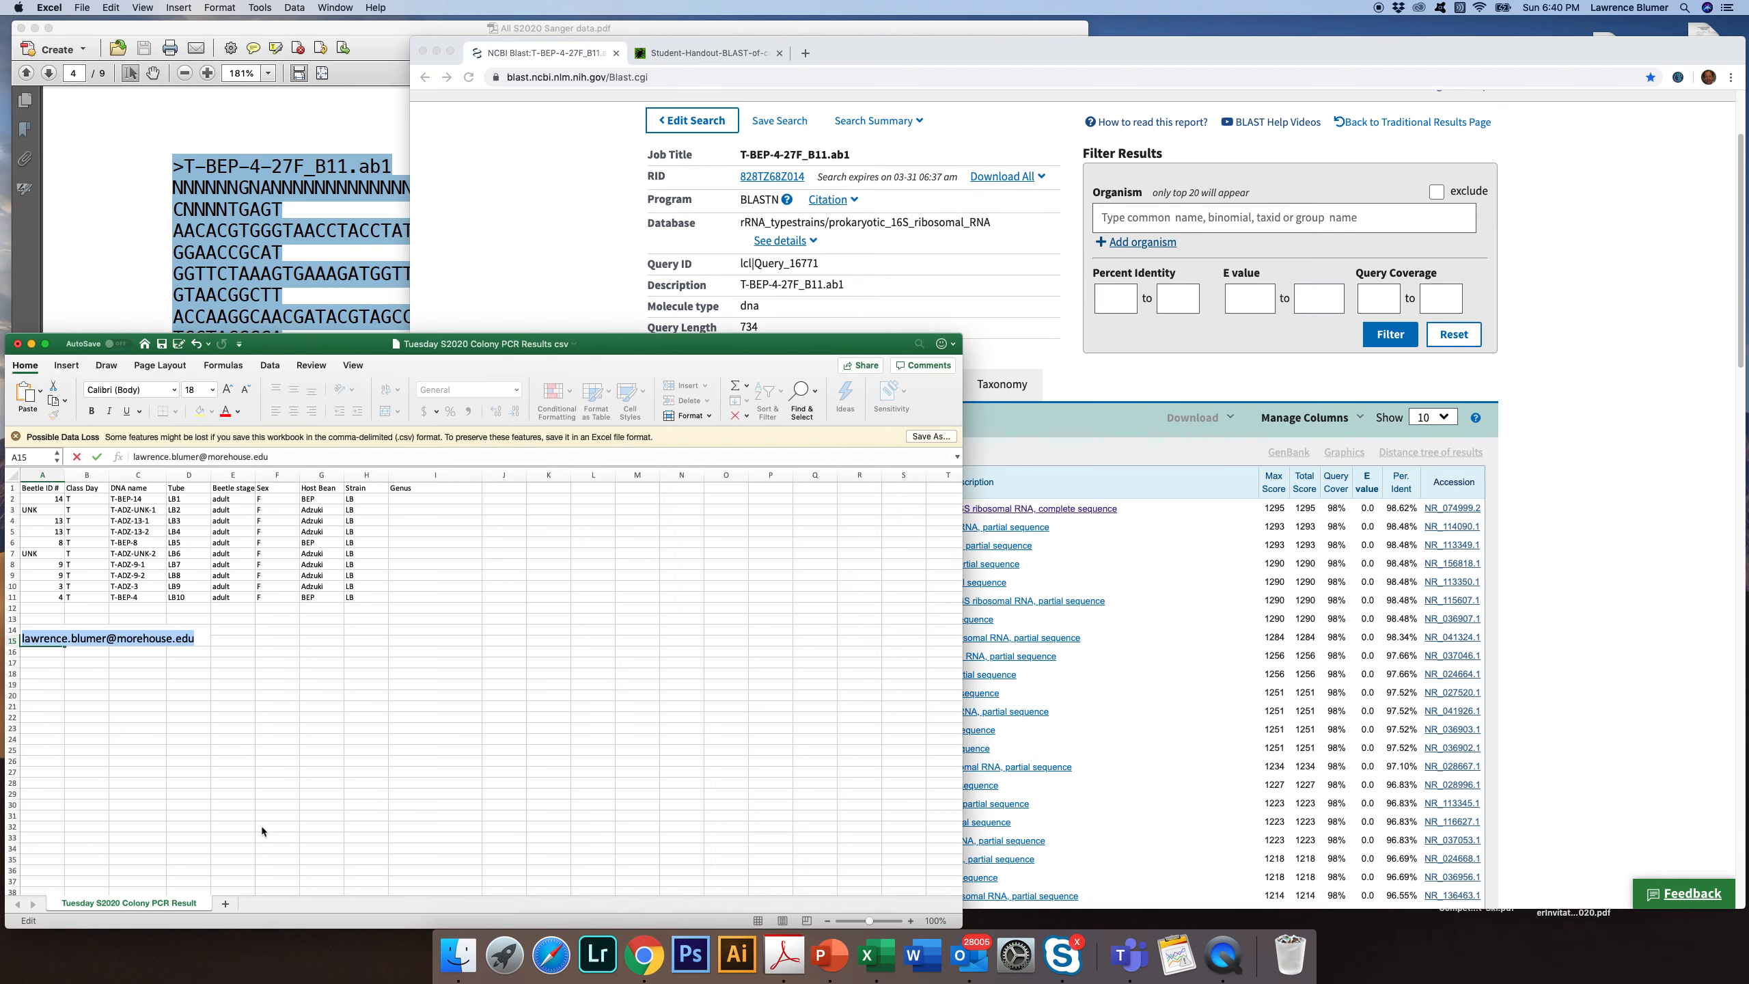
{"action": "left_click_drag", "start_coordinate": [290, 342], "coordinate": [634, 160]}
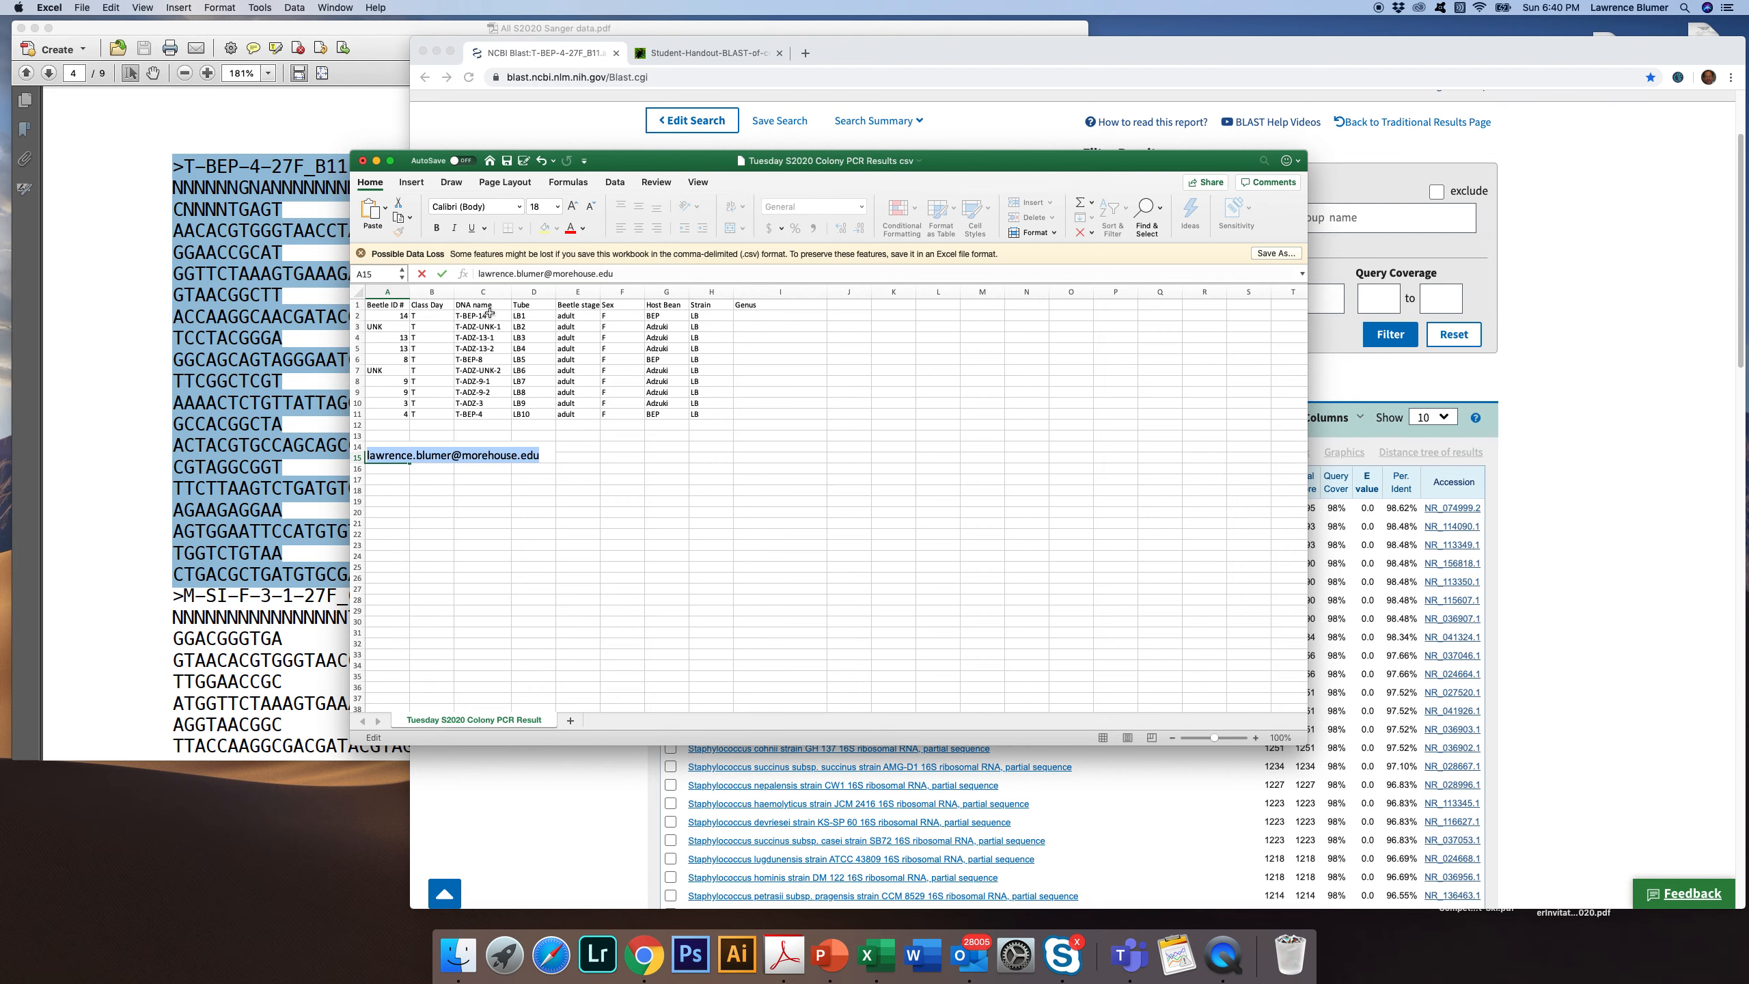
{"action": "left_click_drag", "start_coordinate": [640, 163], "coordinate": [739, 190]}
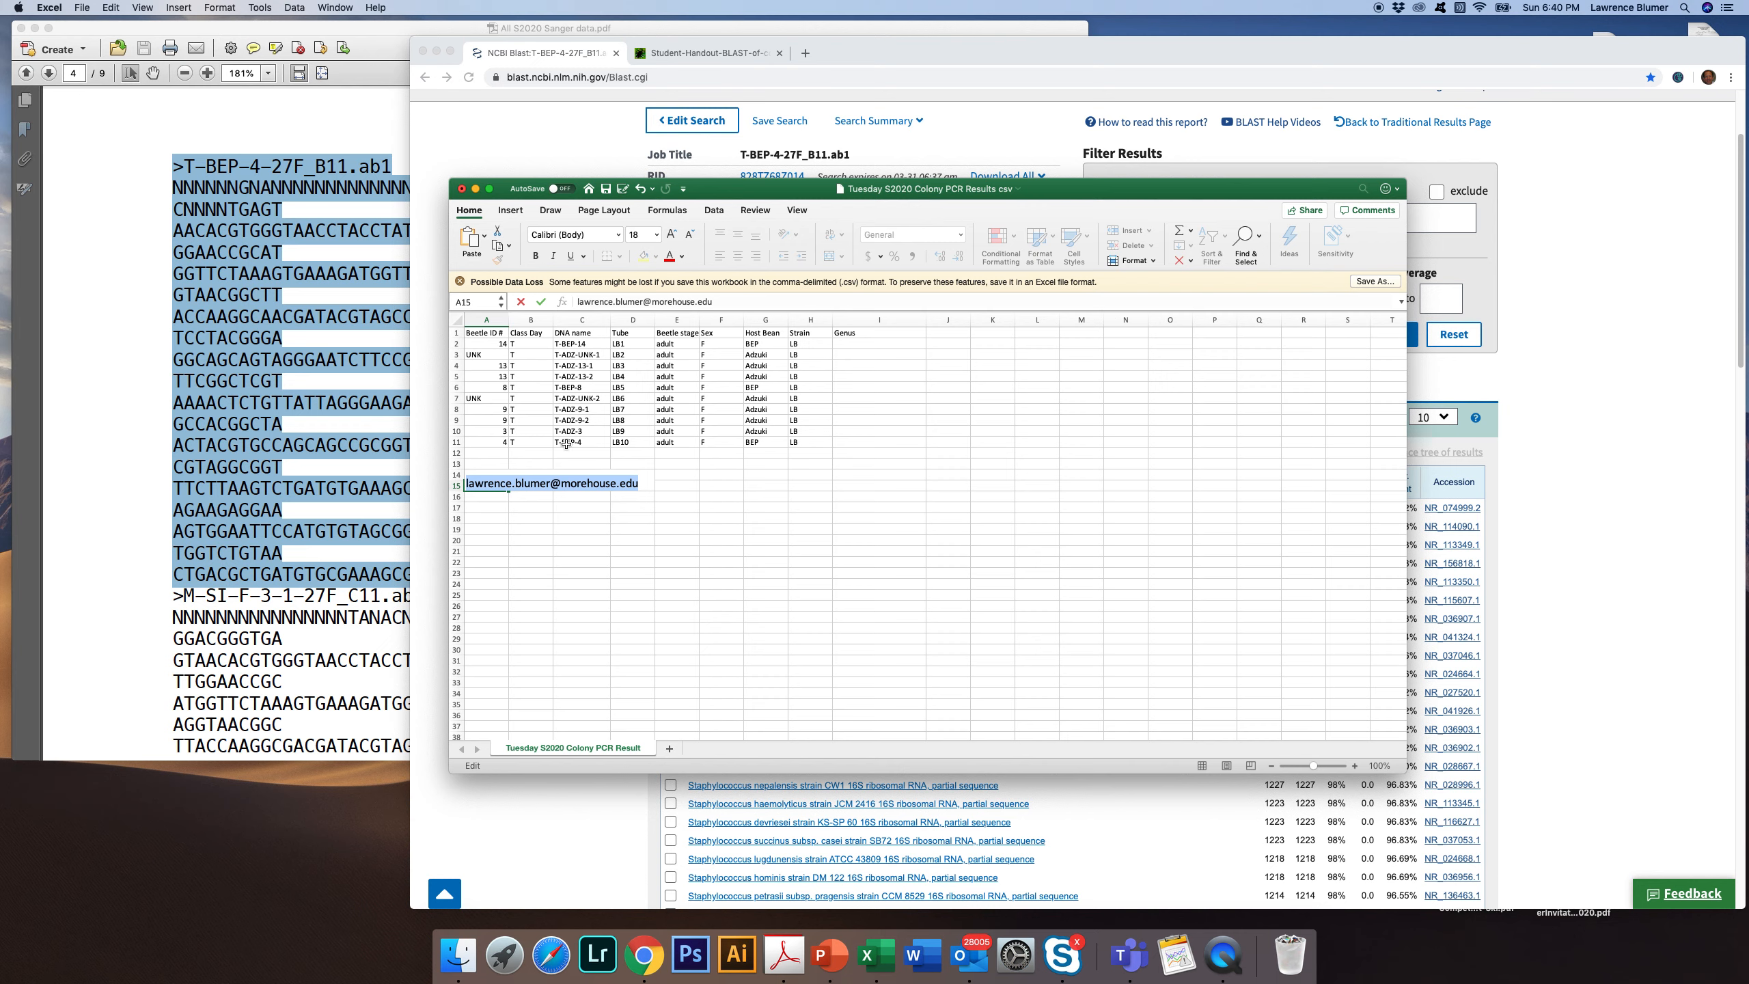
{"action": "left_click", "coordinate": [860, 443]}
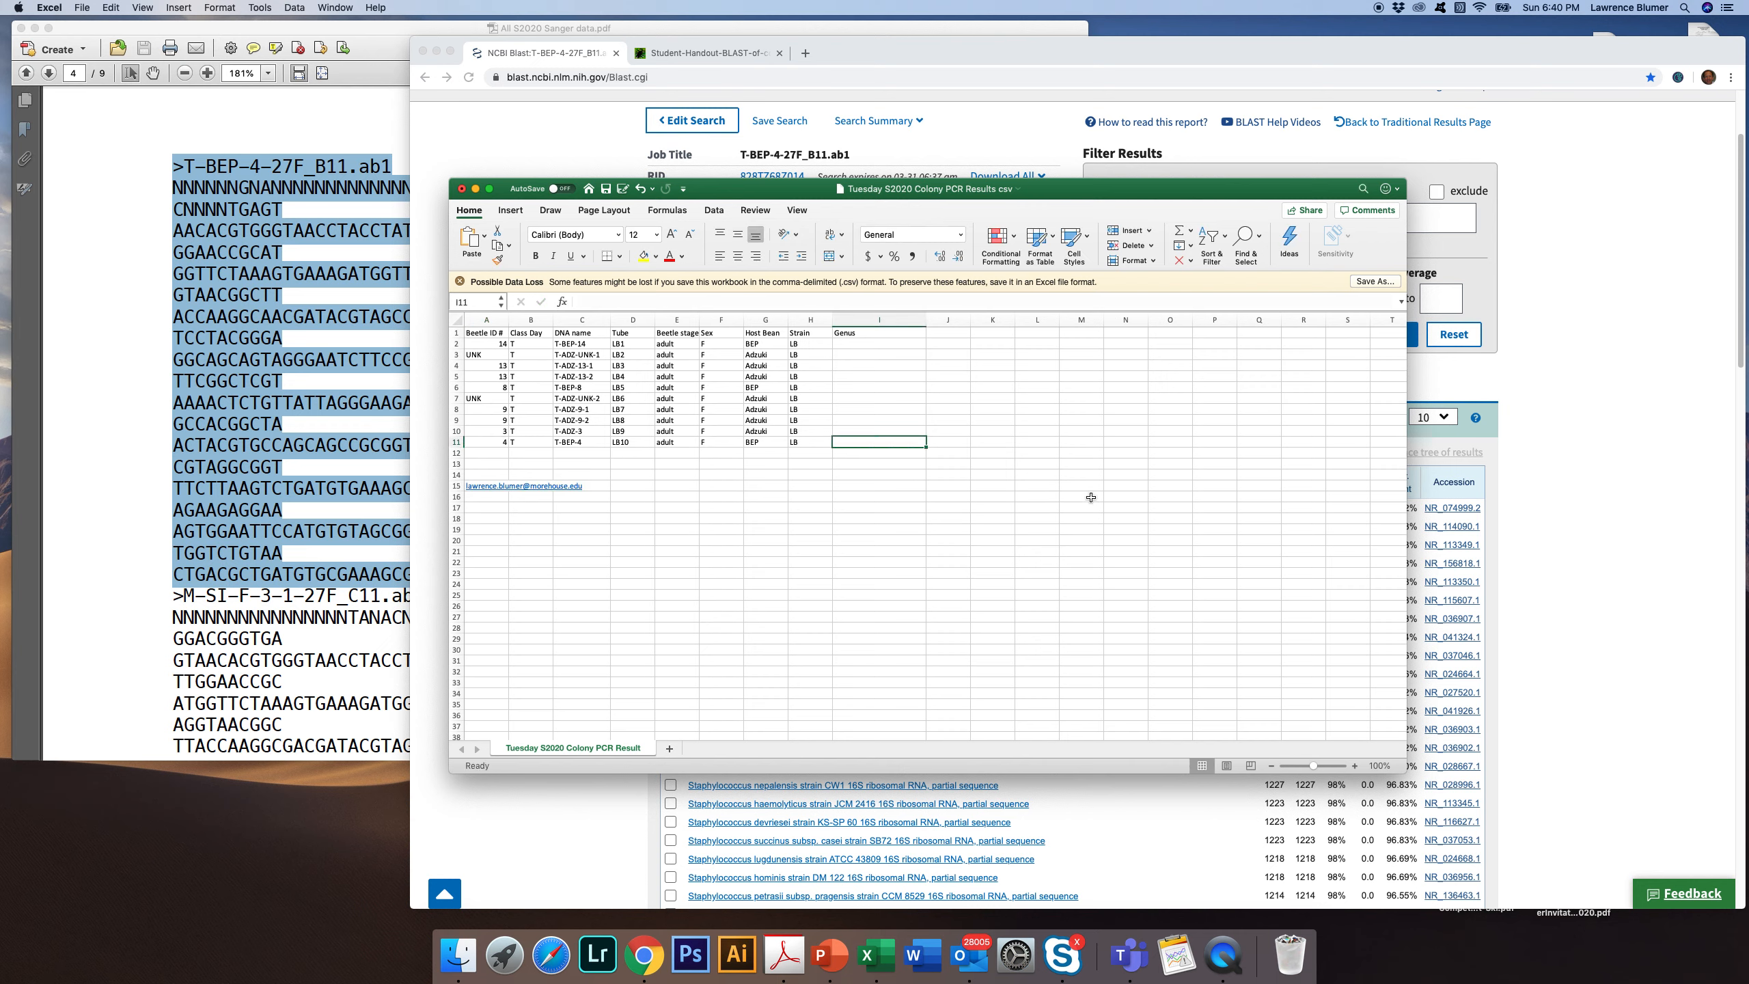
{"action": "type", "text": "Staphaylococcus"}
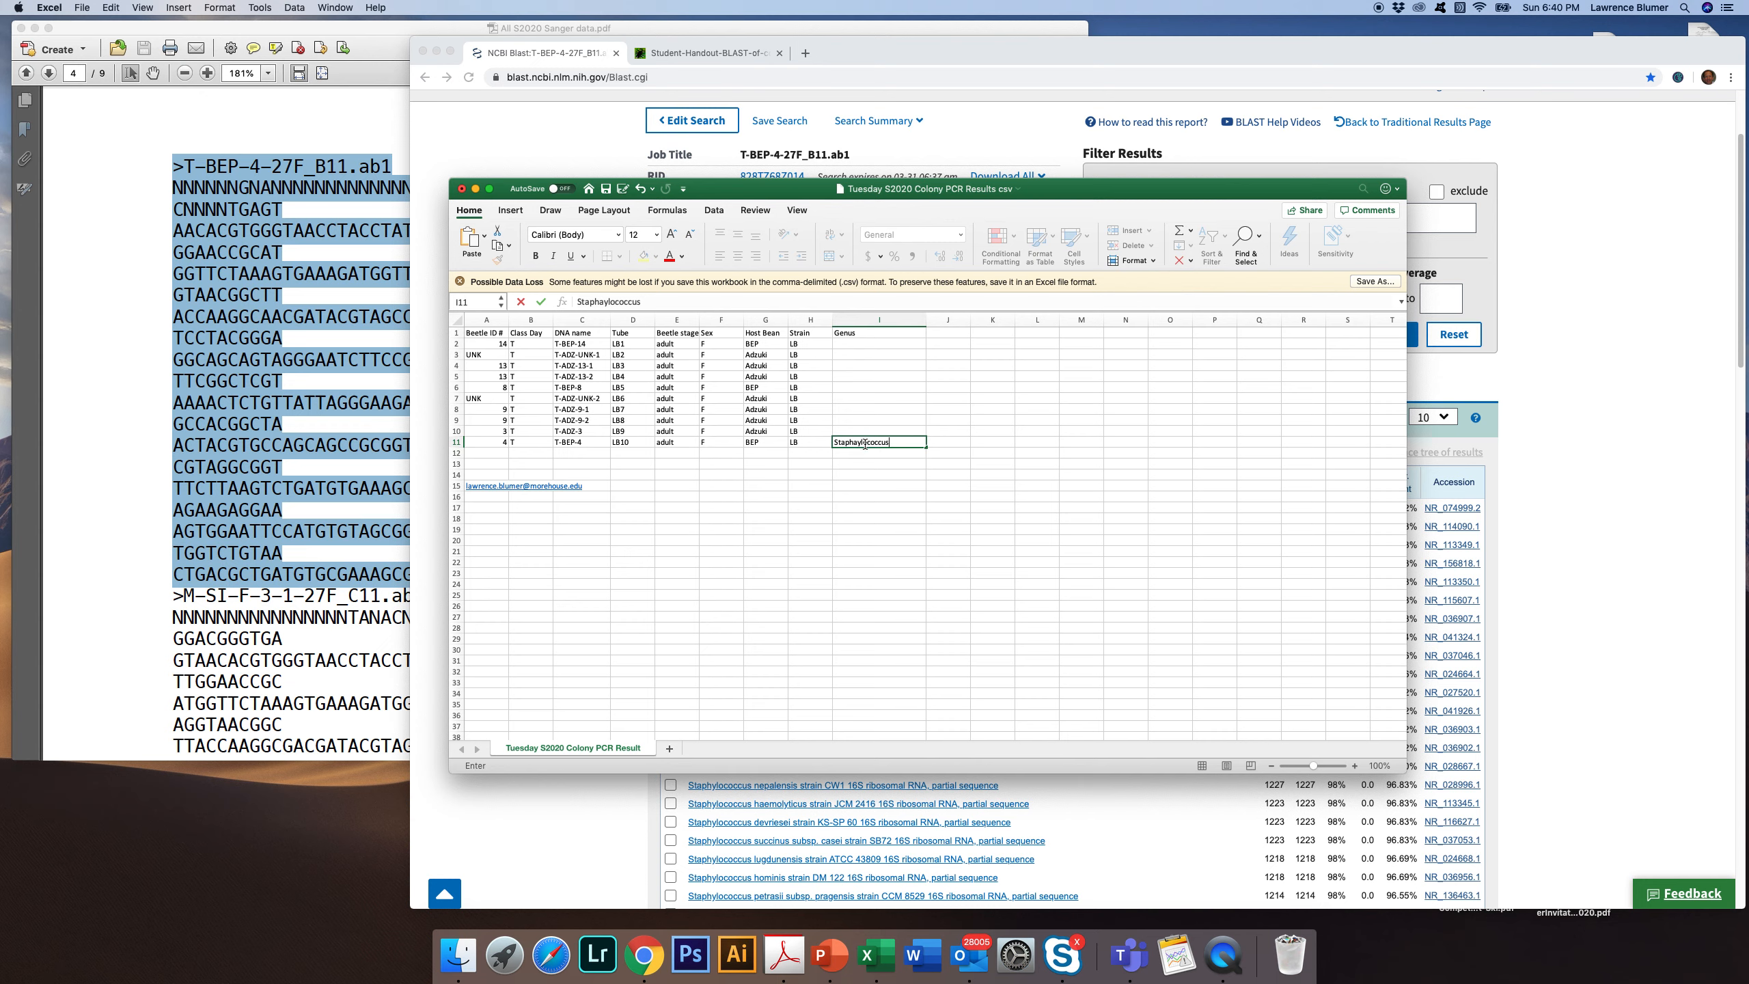
{"action": "key", "text": "BackSpace"}
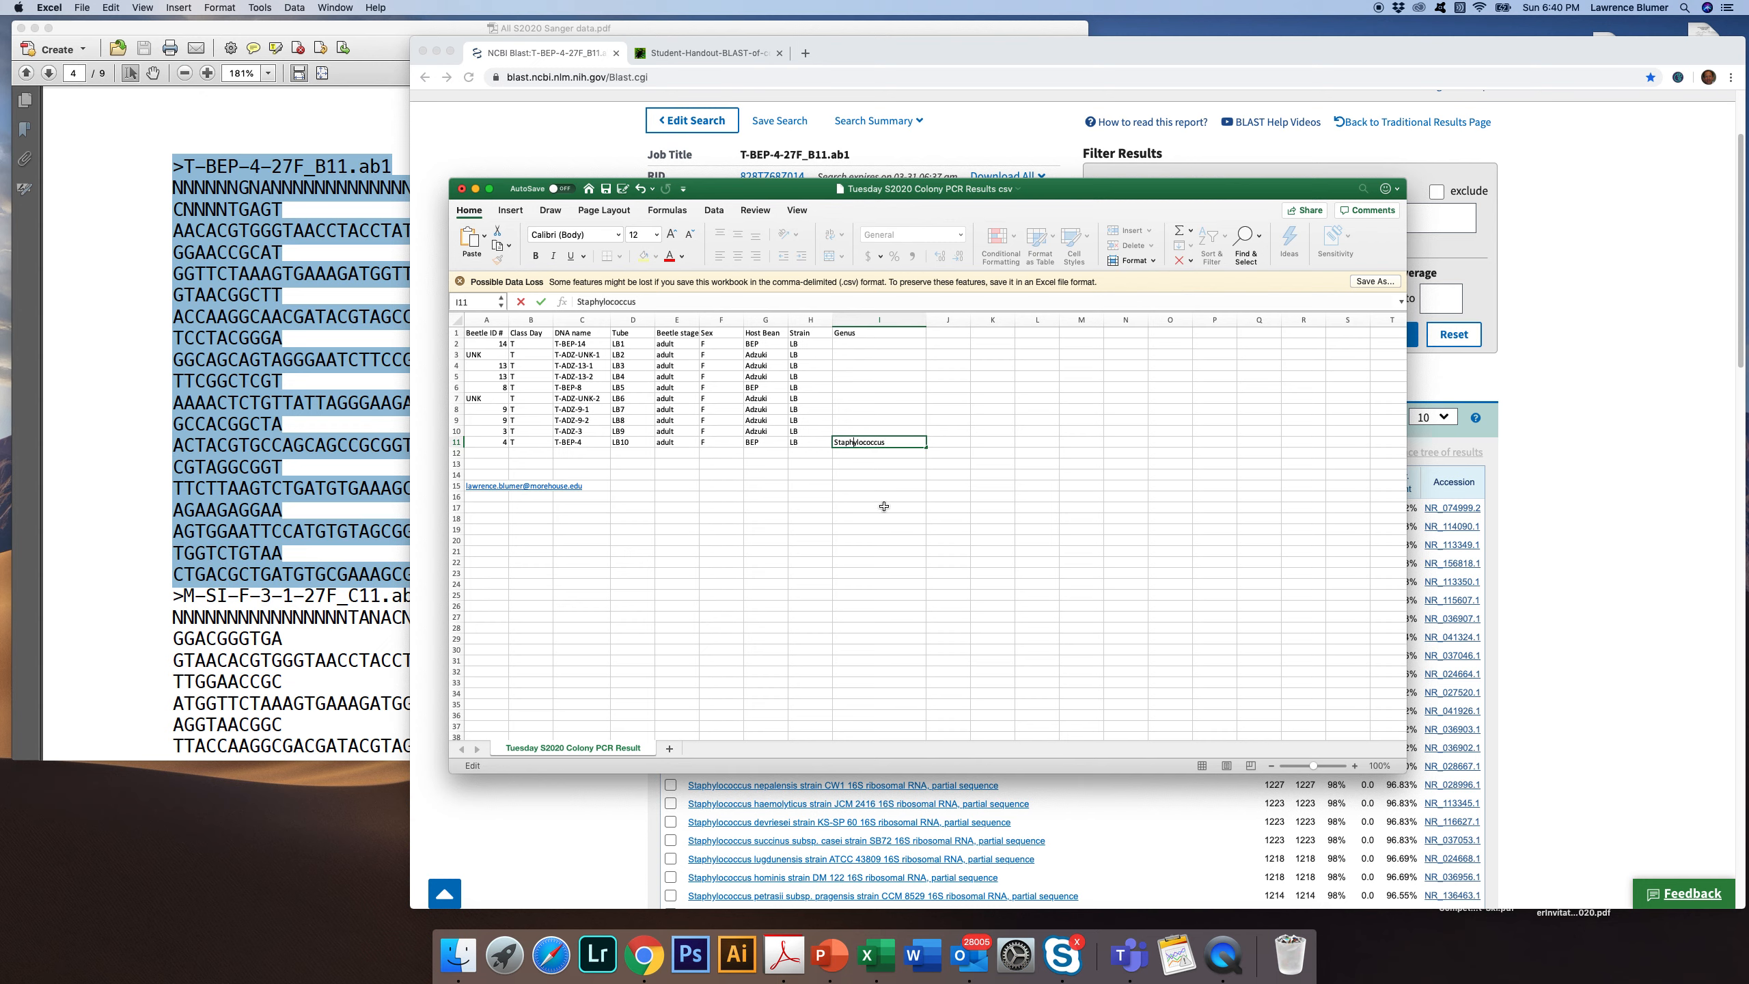